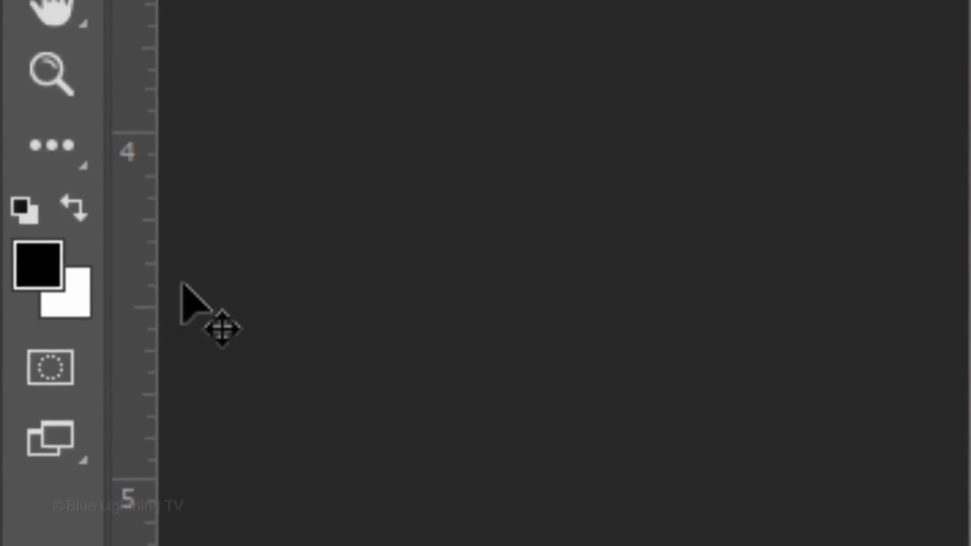
Enter Quick Mask mode on the portrait, restore the default black and white colours, and activate the Brush Tool
click(47, 372)
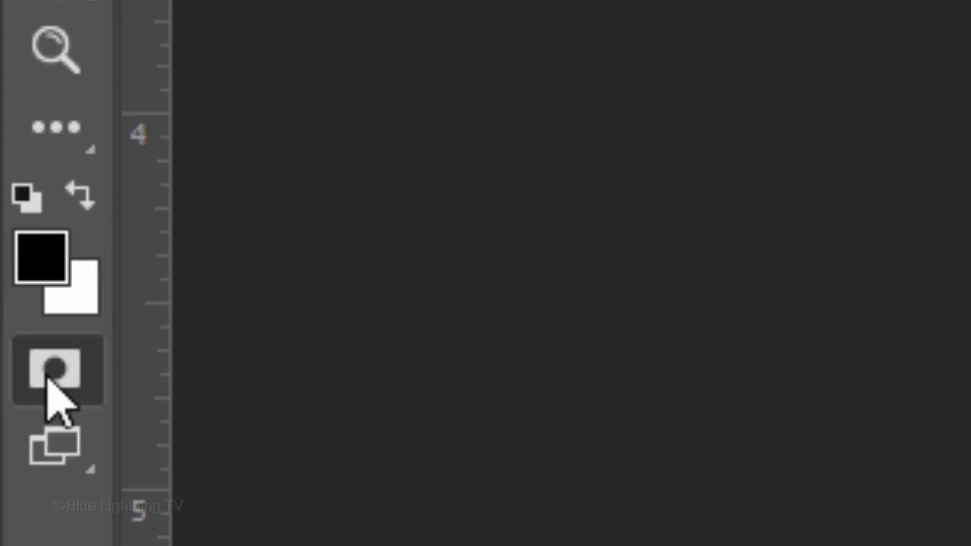
key(d)
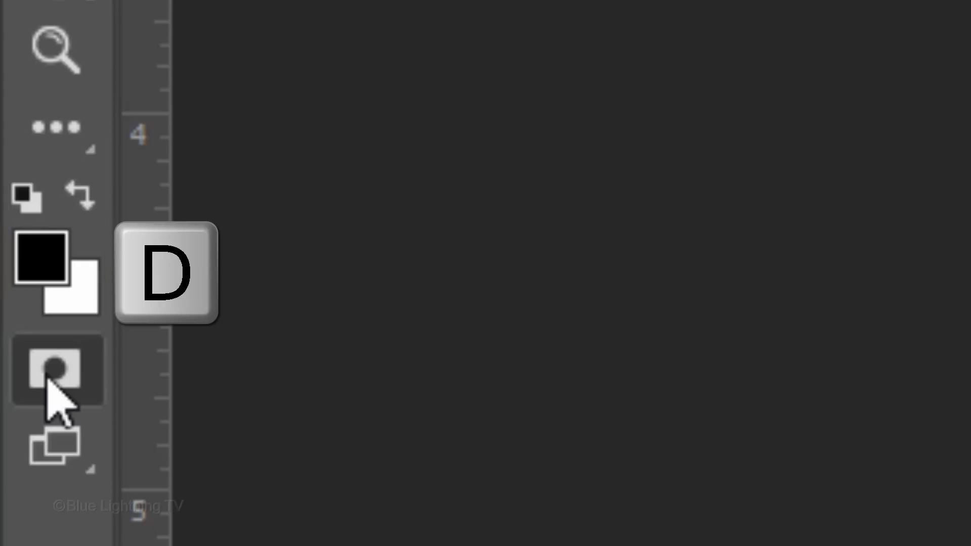
drag(71, 185, 185, 188)
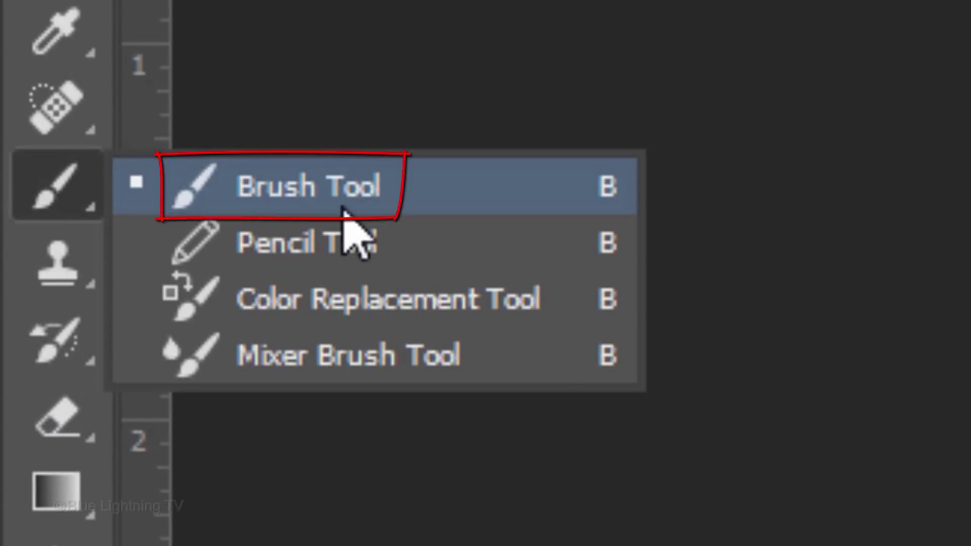
click(343, 212)
Enlarge the brush to size 300 and paint the quick mask over the whole face, from the fringe to the chin
click(169, 86)
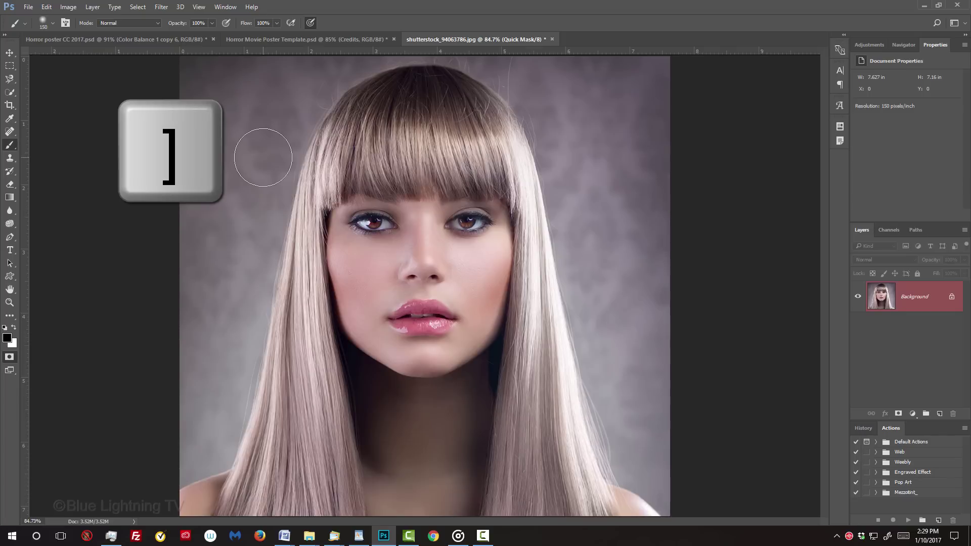
key(bracketright)
key(bracketright)
key(bracketright)
key(bracketright)
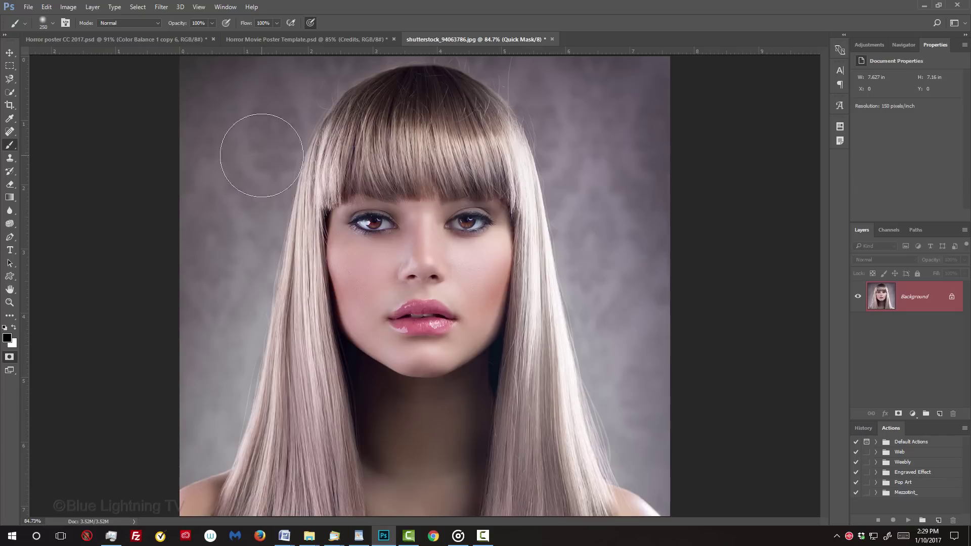
mouse_move(368, 219)
mouse_down()
mouse_move(371, 252)
mouse_move(429, 228)
mouse_move(460, 246)
mouse_move(454, 317)
mouse_move(399, 332)
mouse_move(369, 232)
mouse_up()
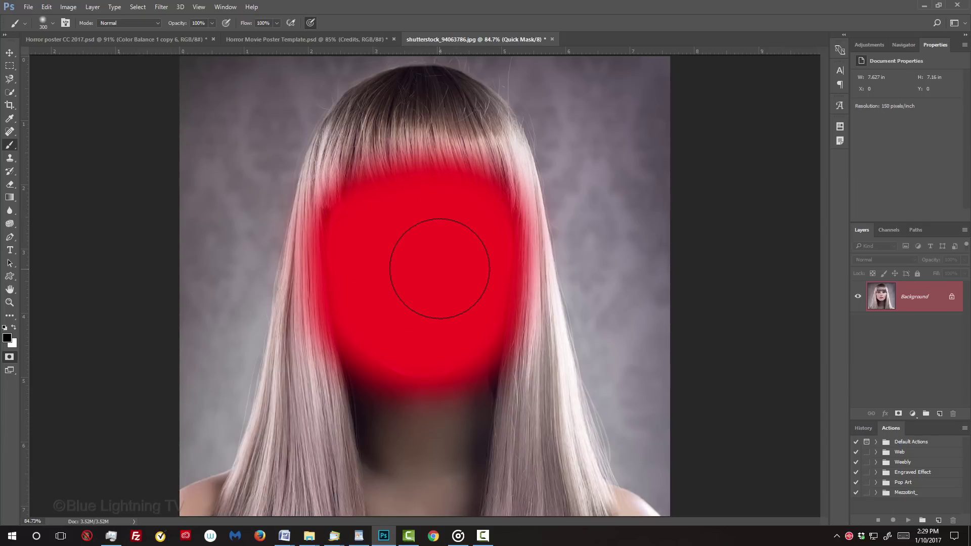
Leave Quick Mask mode to load the painted area as a selection and invert it to select the face
key(q)
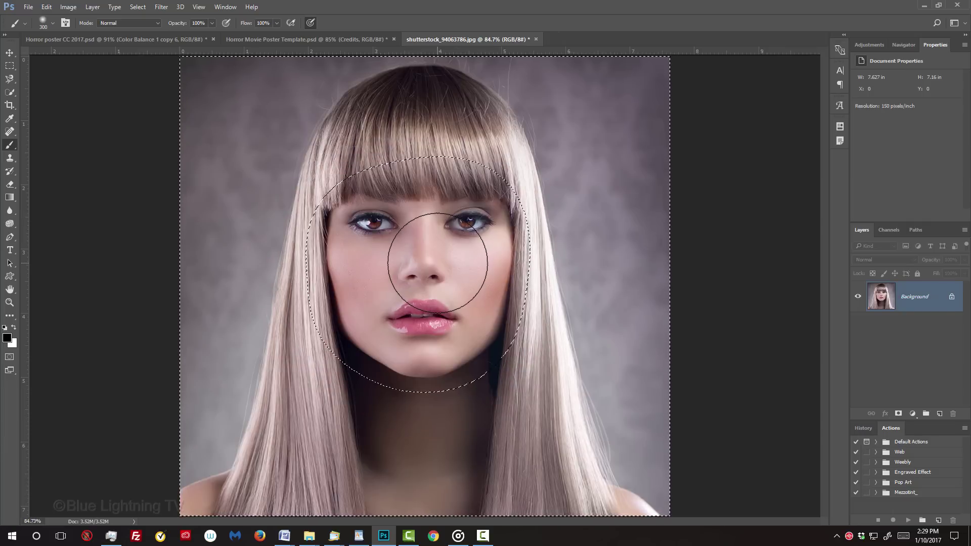
key(ctrl+shift+i)
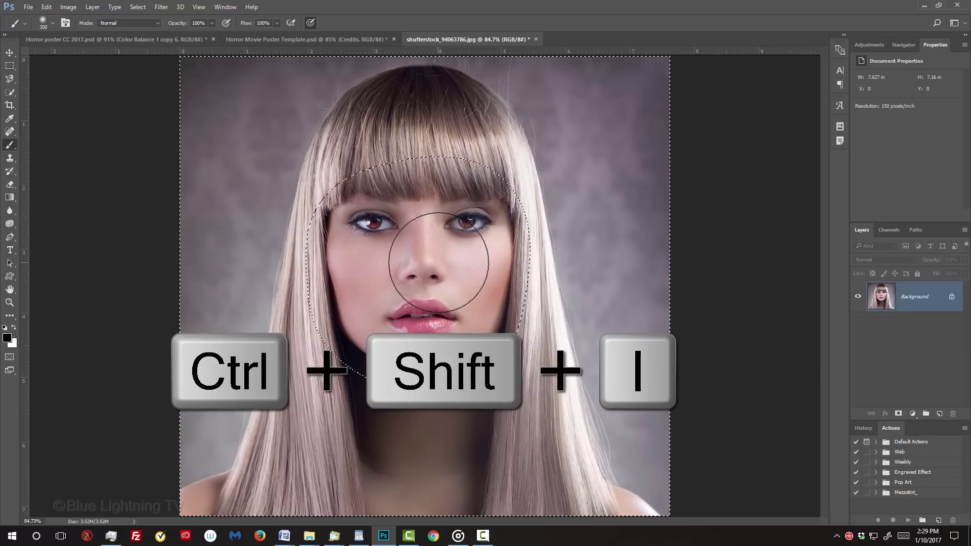
key(ctrl+shift+i)
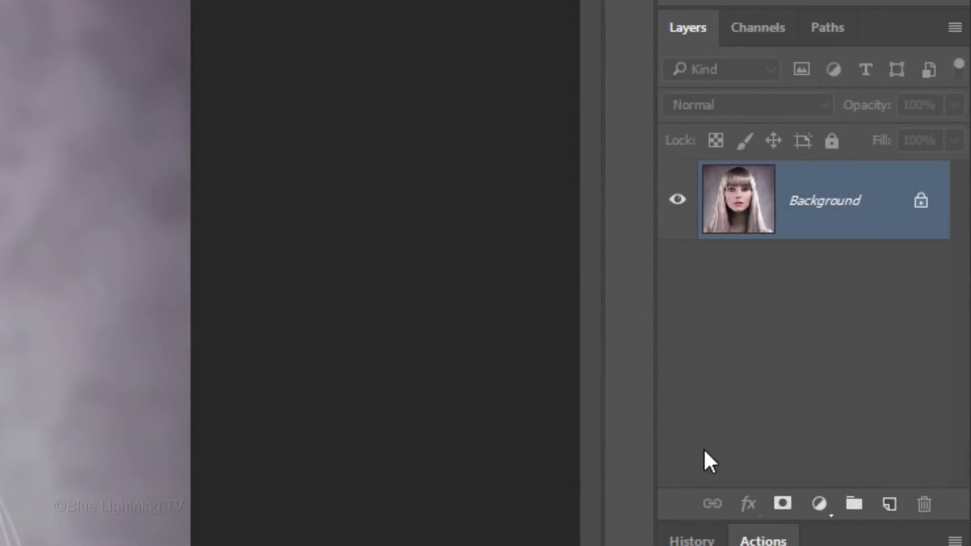
Add a layer mask from the face selection to the portrait layer and convert the layer to a smart object
click(781, 506)
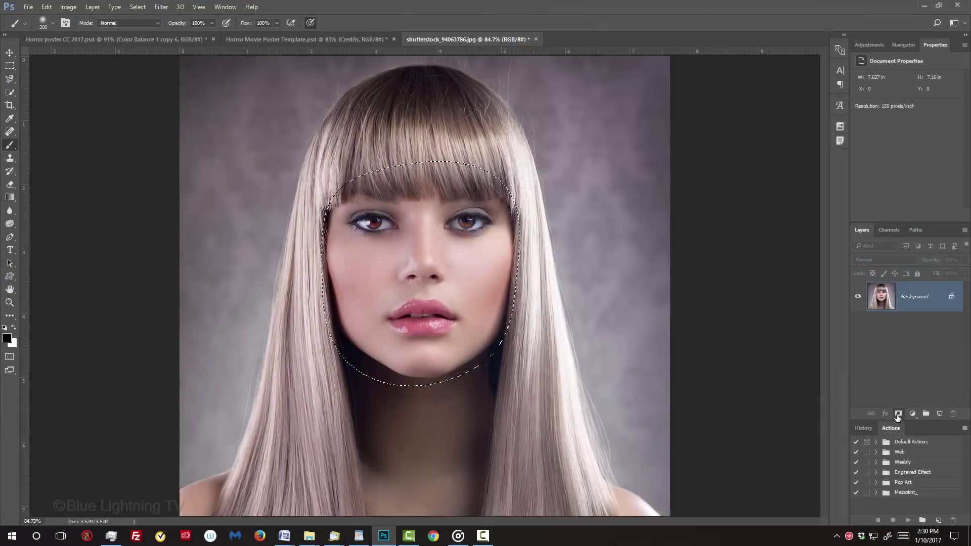
click(897, 414)
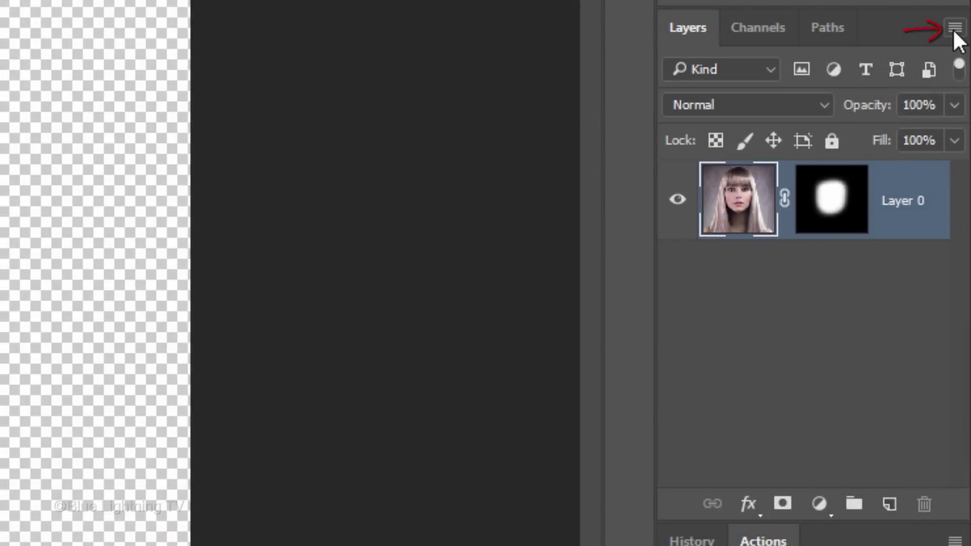
click(955, 29)
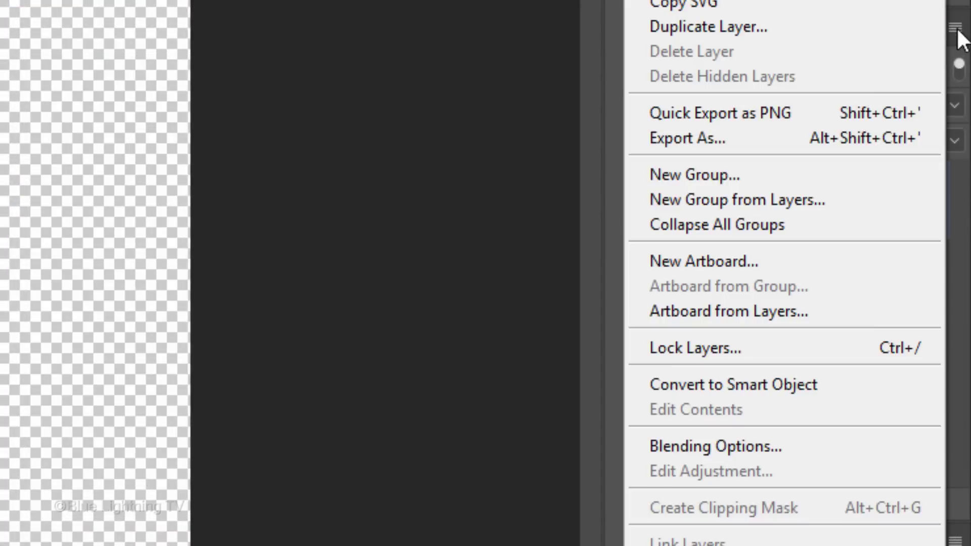
click(867, 387)
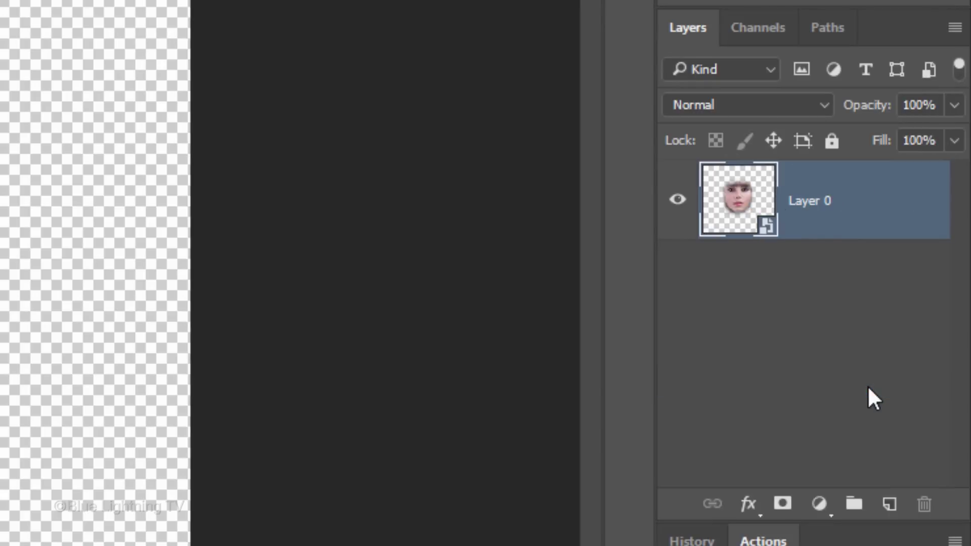
Create an empty layer beneath the face layer and fill it with black
ctrl+click(890, 508)
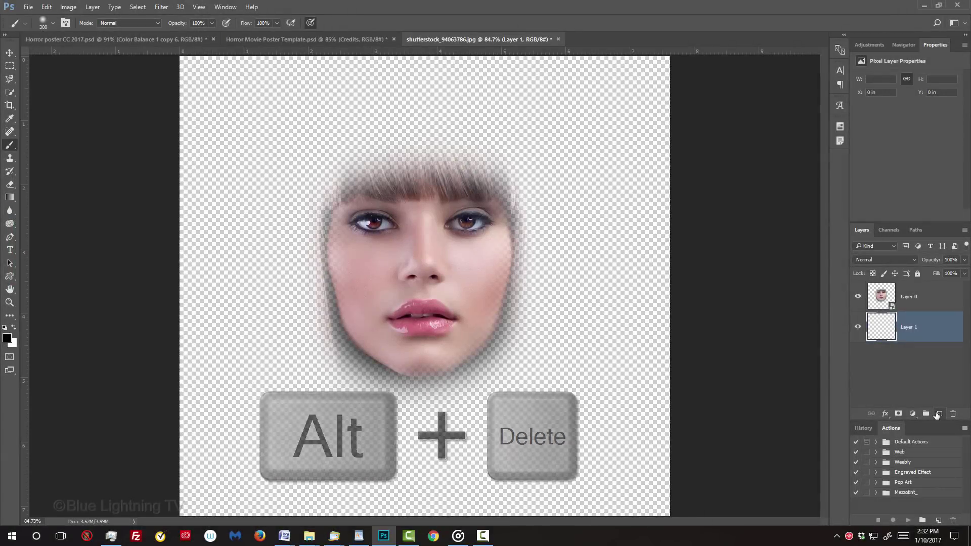
key(alt+Delete)
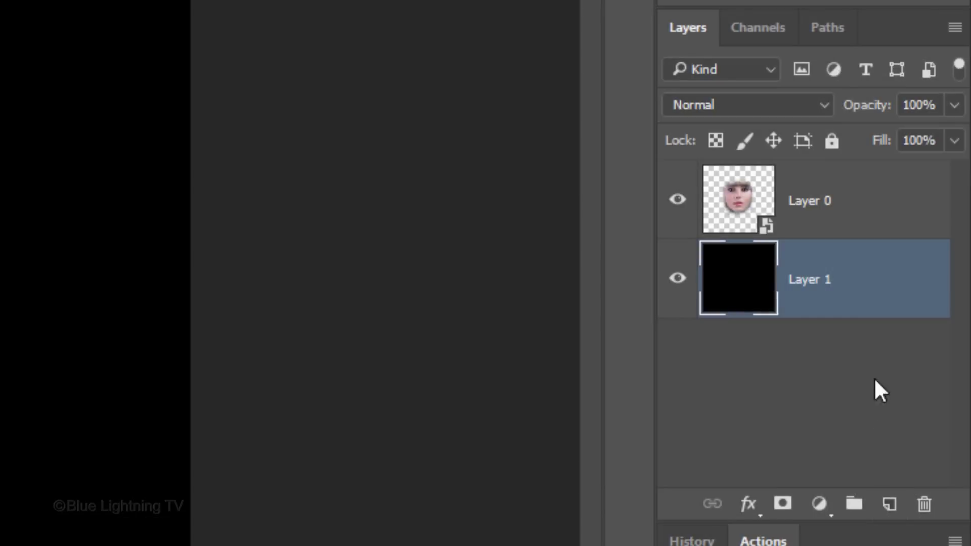
Add a Black & White adjustment layer above the face layer and darken the skin tones with on-image adjustment on the cheek
click(876, 191)
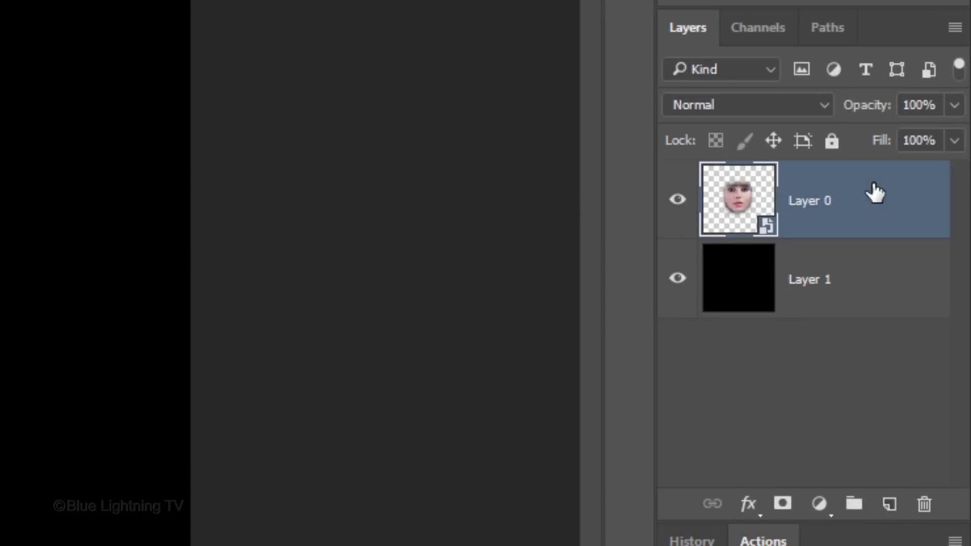
click(818, 504)
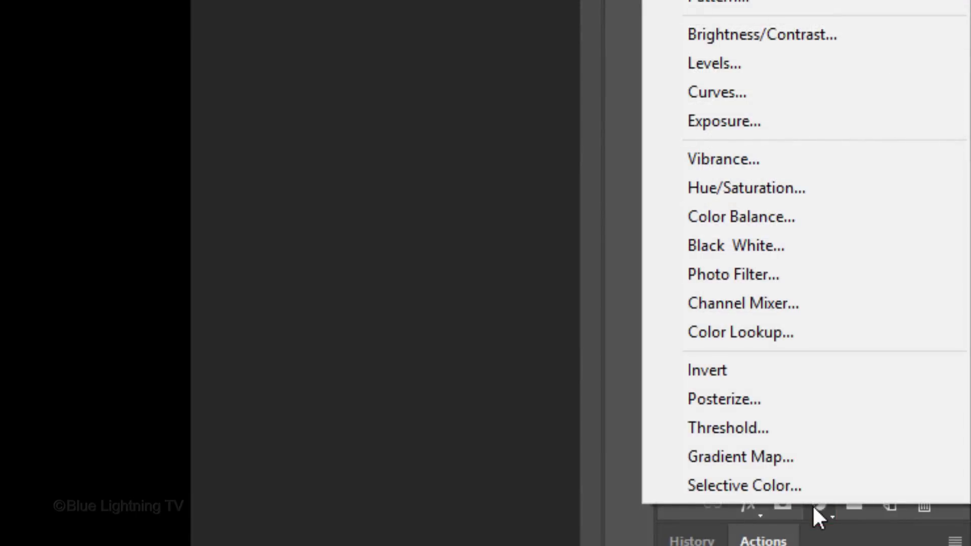
click(806, 251)
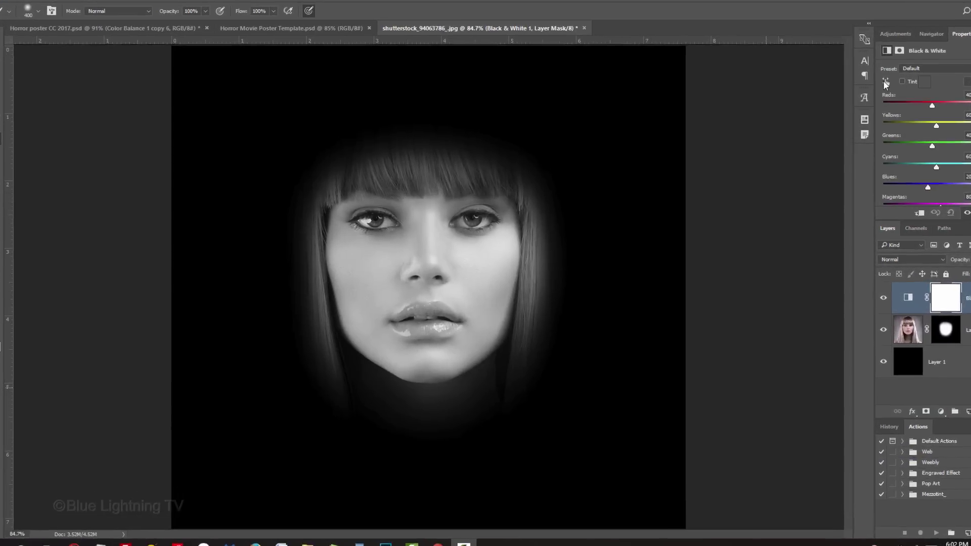
click(878, 82)
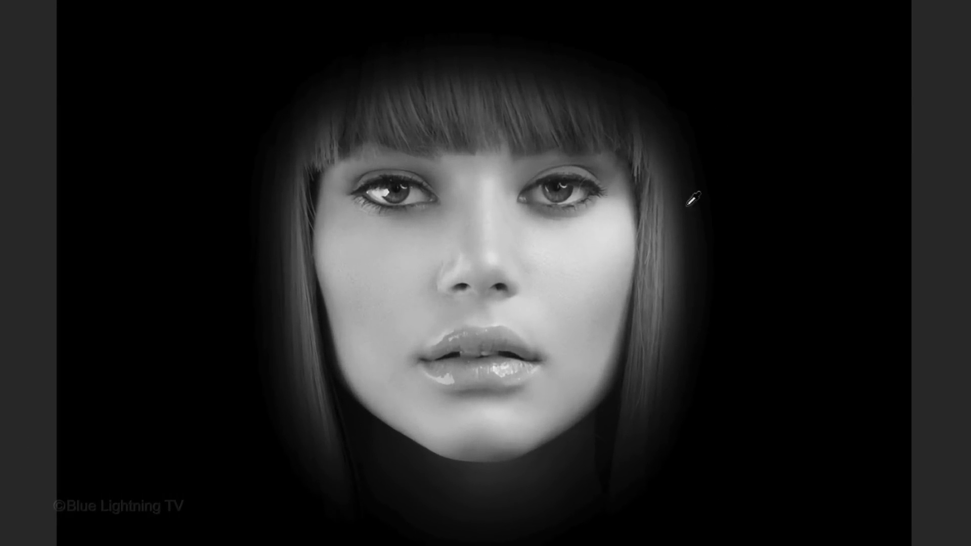
drag(557, 271, 390, 264)
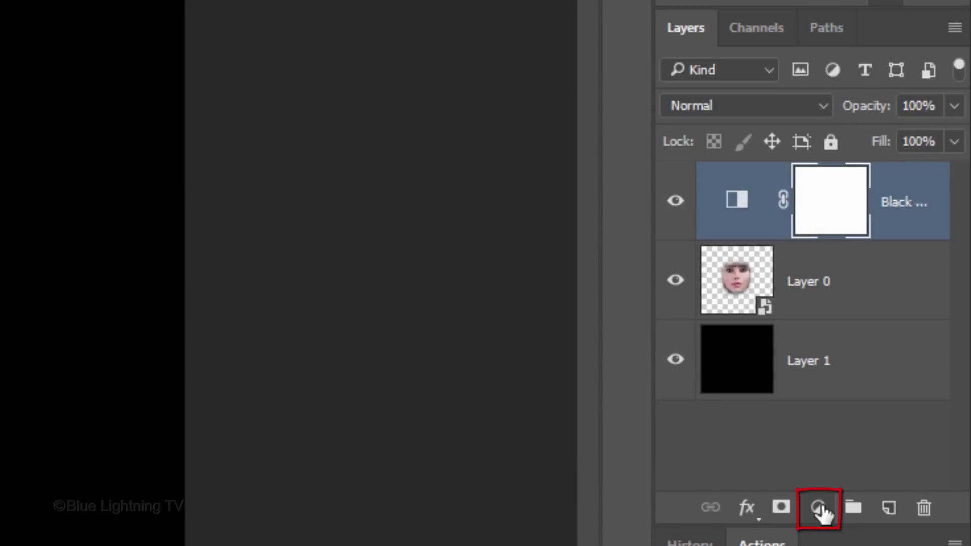
Add a Color Balance adjustment layer and set its midtones to -100 on Cyan–Red and fully towards Blue on Yellow–Blue
click(818, 508)
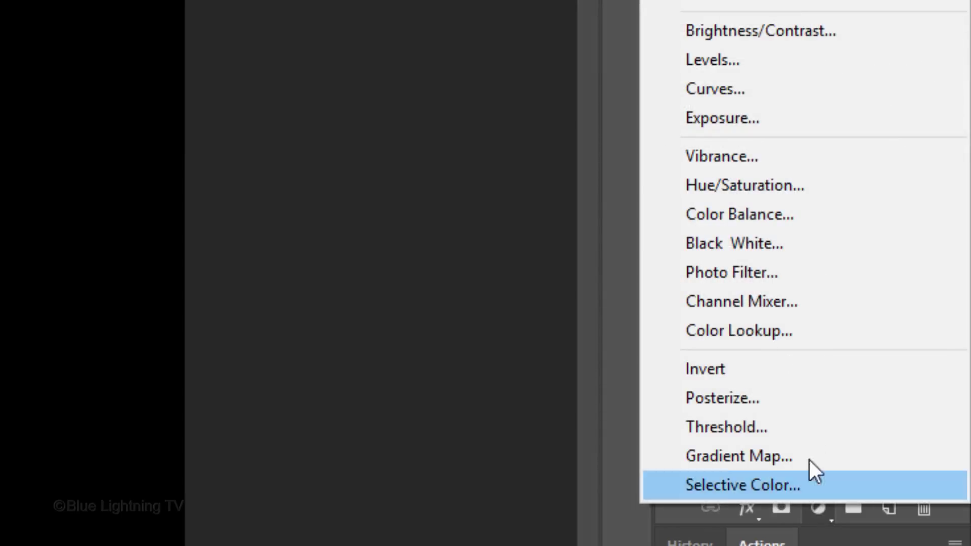
click(767, 211)
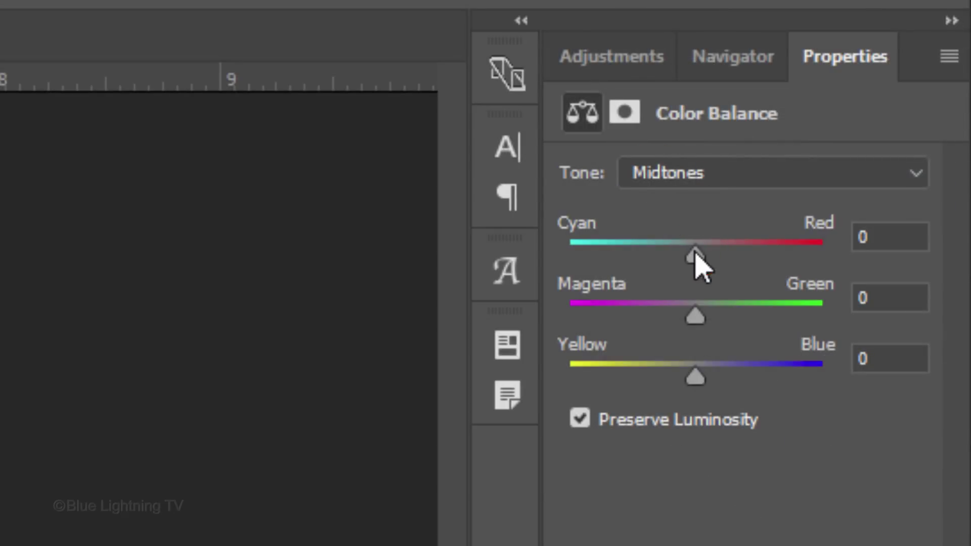
drag(694, 255, 504, 232)
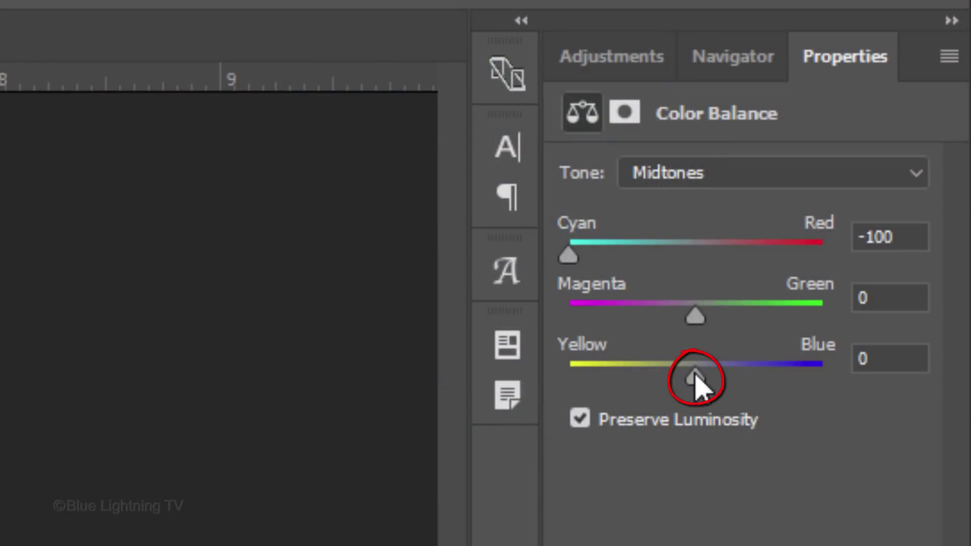
drag(696, 379, 936, 380)
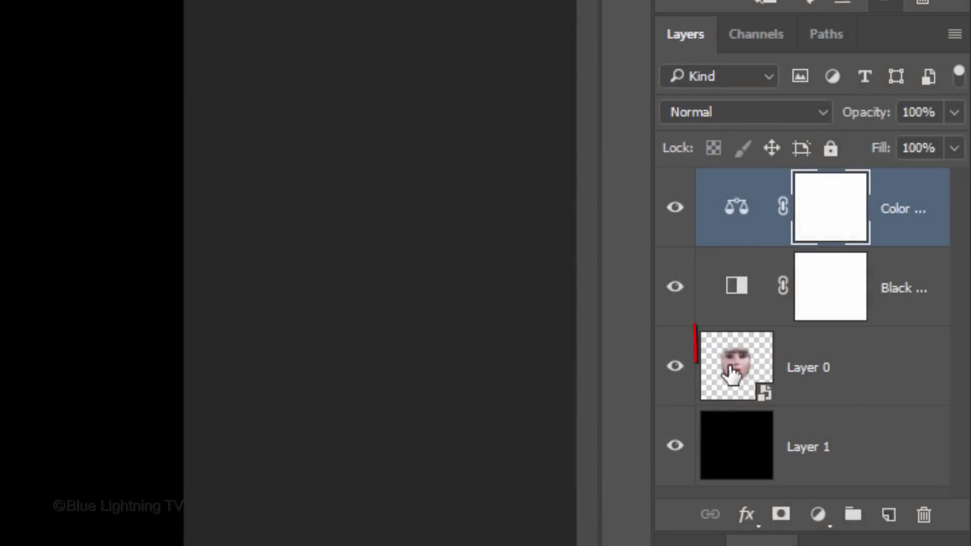
Apply the Diffuse Glow filter to the face layer with Graininess 10, Glow Amount 12 and Clear Amount 17
click(731, 368)
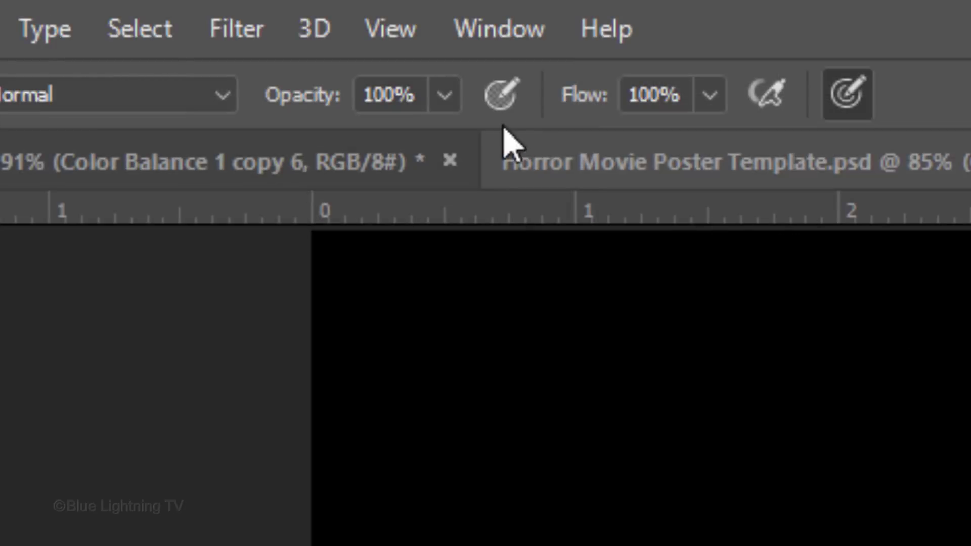
click(242, 36)
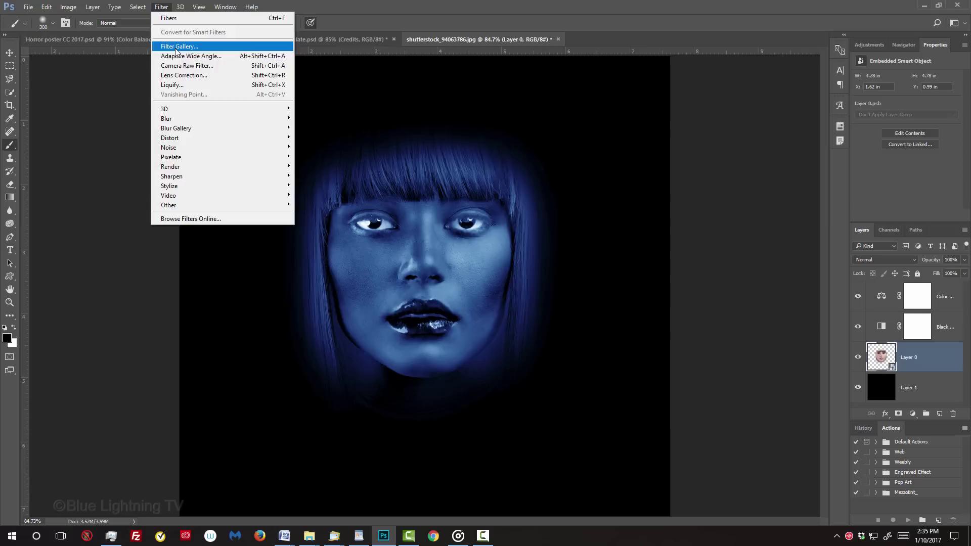
click(294, 191)
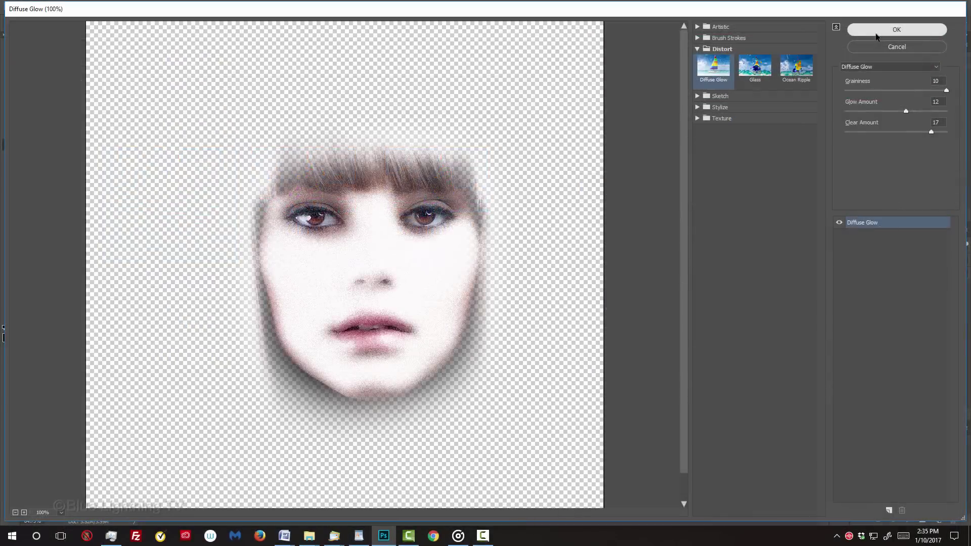
click(695, 81)
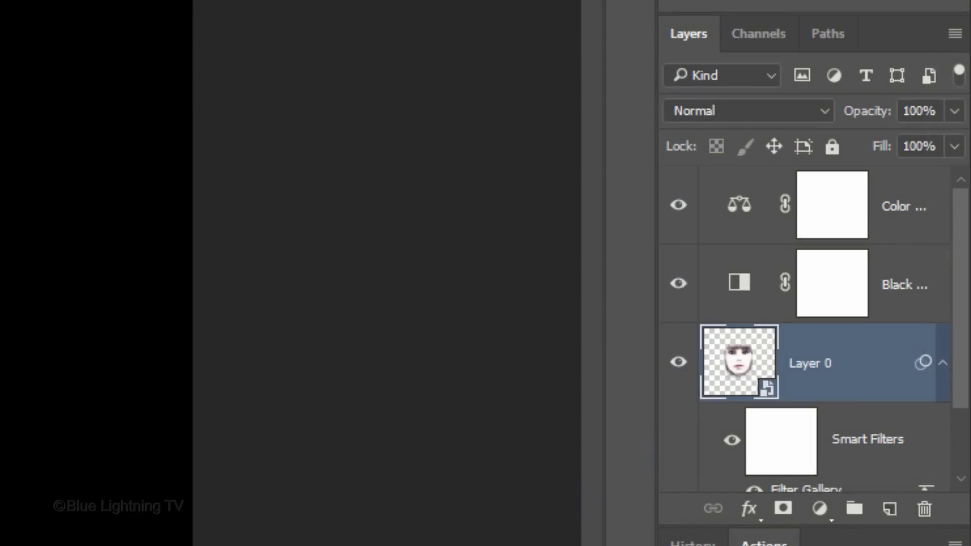
Select all layers from the Color Balance adjustment down to the black Layer 1 and convert them into one smart object
click(923, 206)
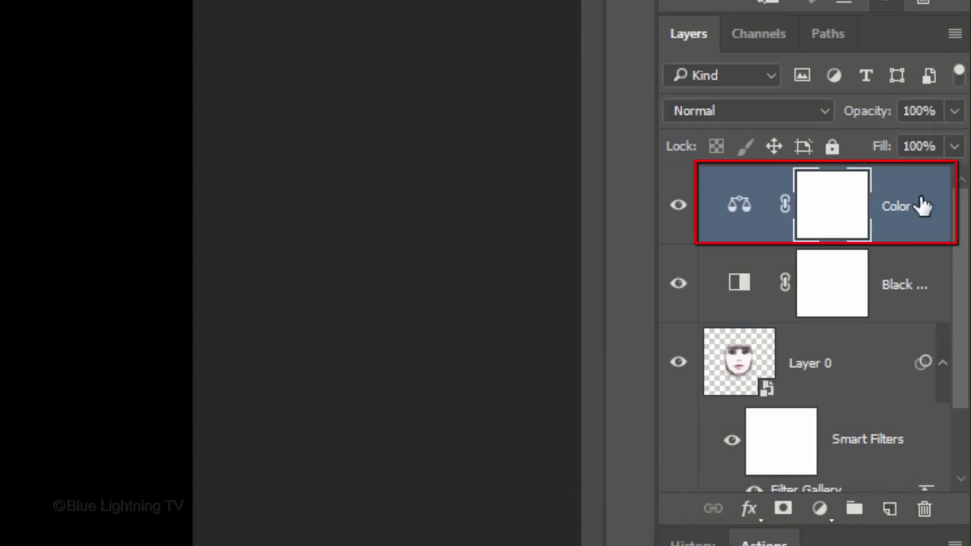
drag(960, 225, 930, 359)
shift+click(742, 461)
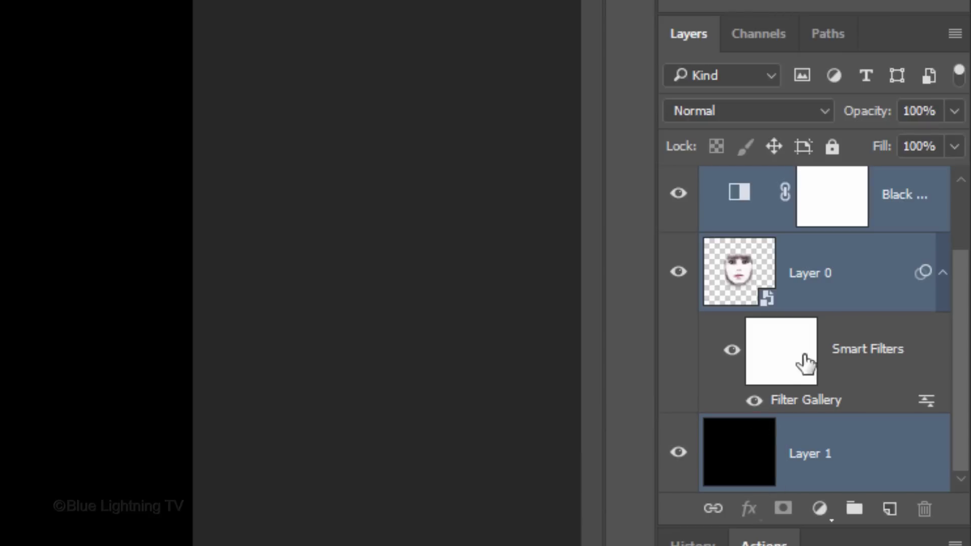
click(954, 34)
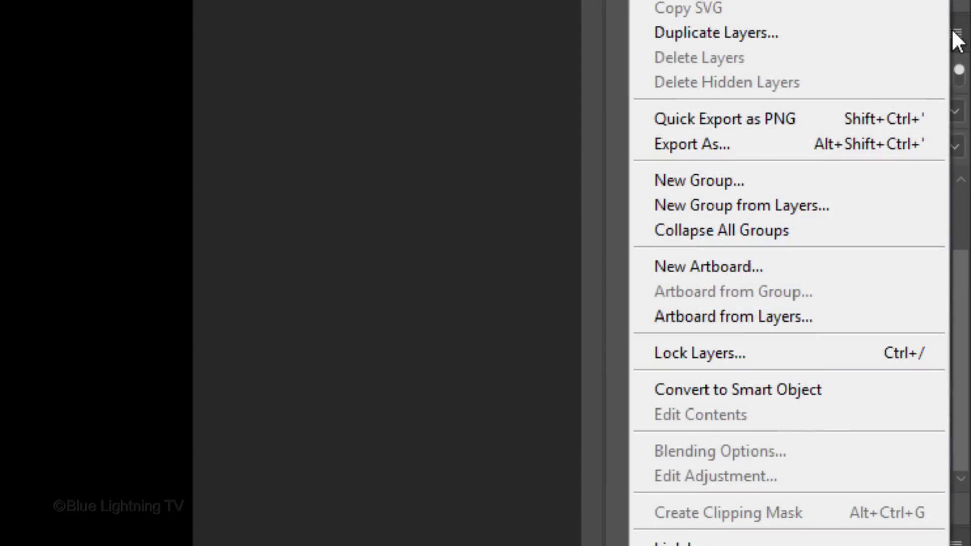
click(874, 394)
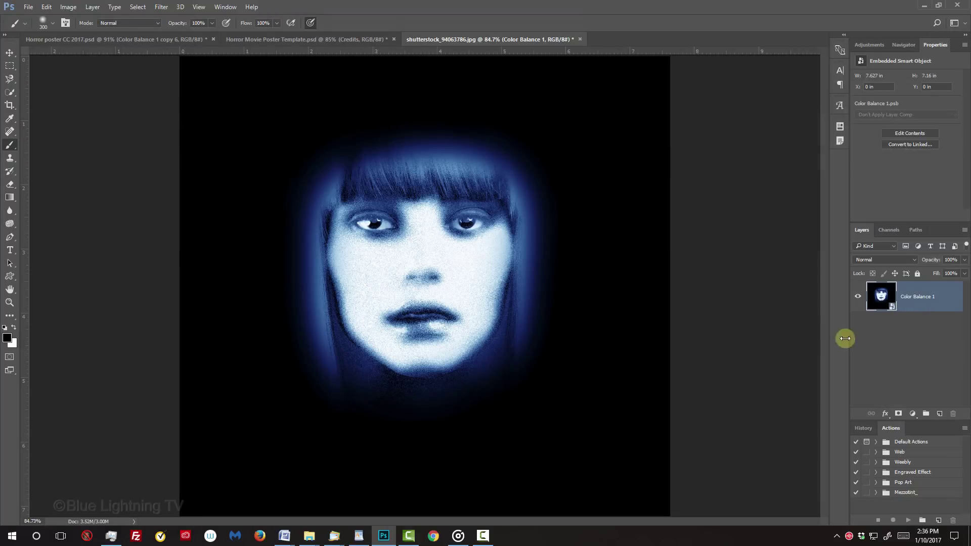
Move the blue face smart object into the Horror Movie Poster Template document and place it over the poster
key(v)
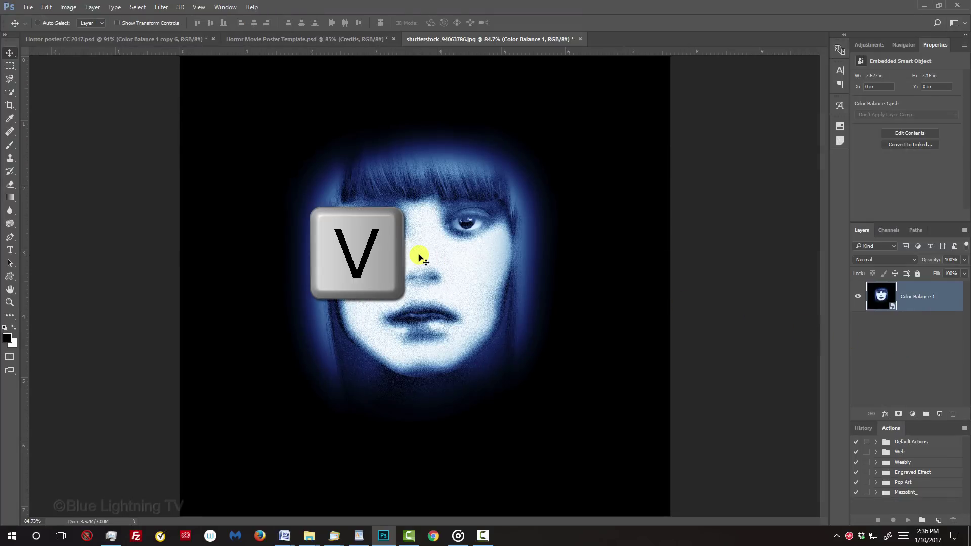
drag(418, 258, 353, 39)
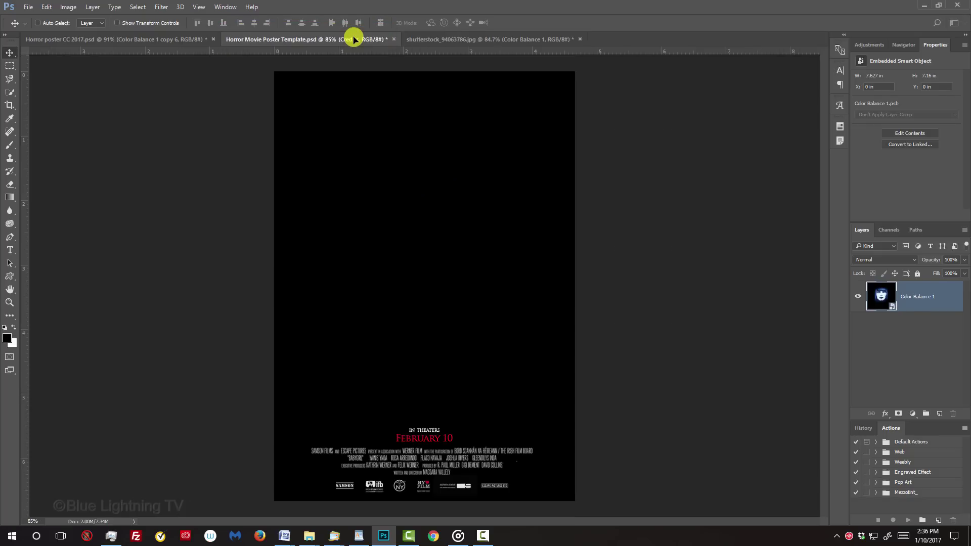
drag(355, 39, 385, 121)
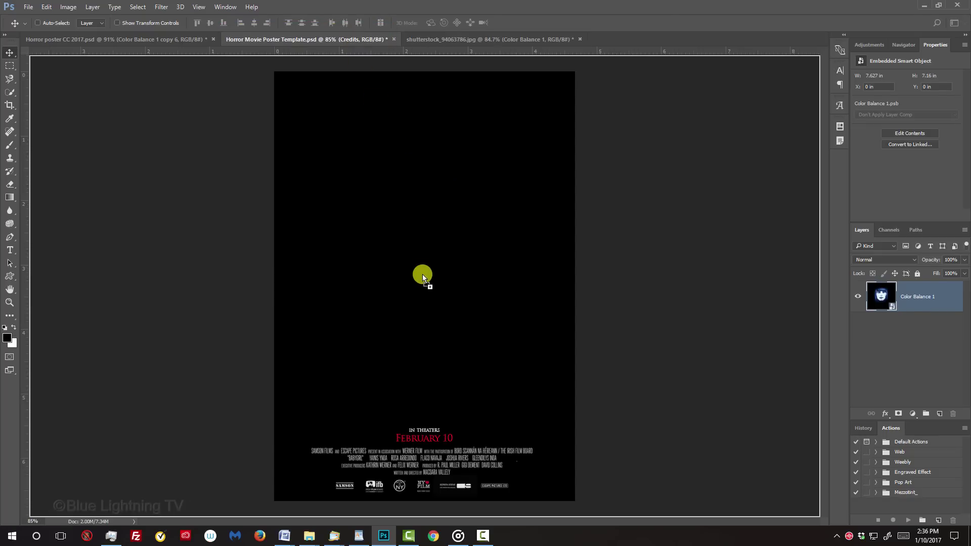
drag(423, 274, 418, 279)
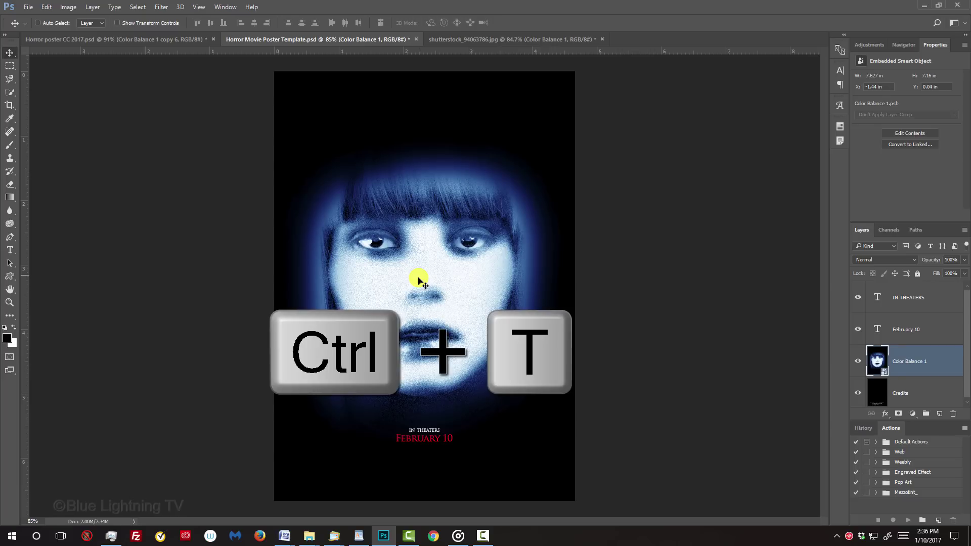
Scale the face proportionally to about 97% with Free Transform and position it higher on the poster, centred above the release date
key(ctrl+t)
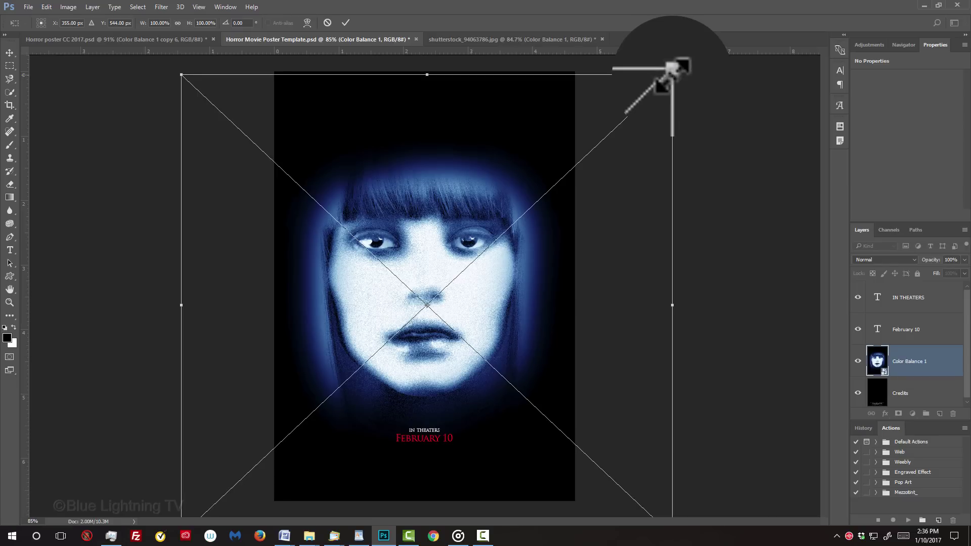
drag(672, 74, 672, 76)
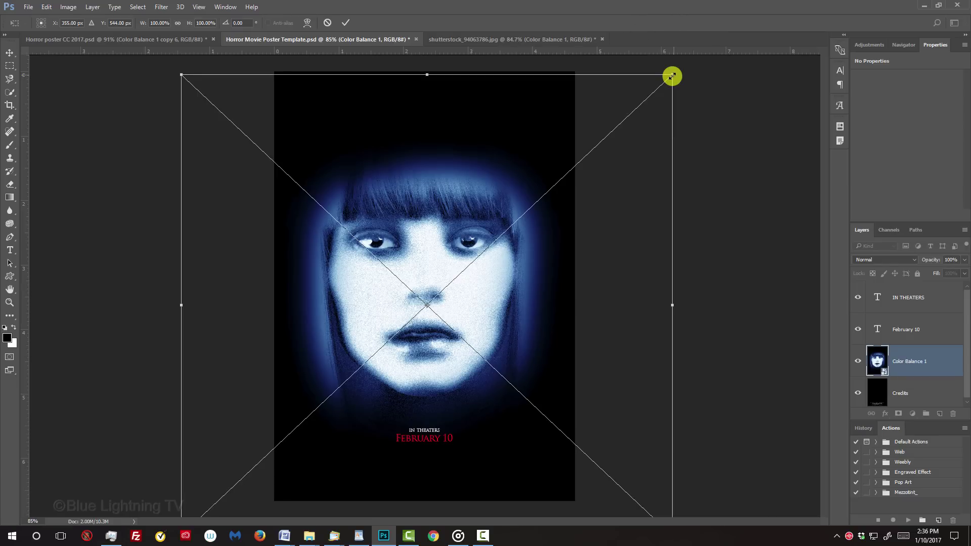
drag(671, 75, 658, 92)
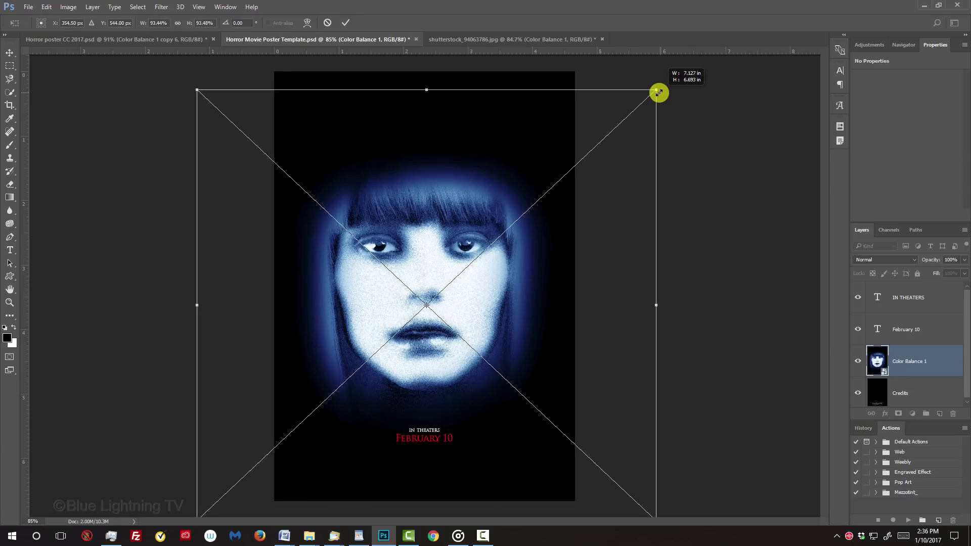
drag(658, 93, 657, 93)
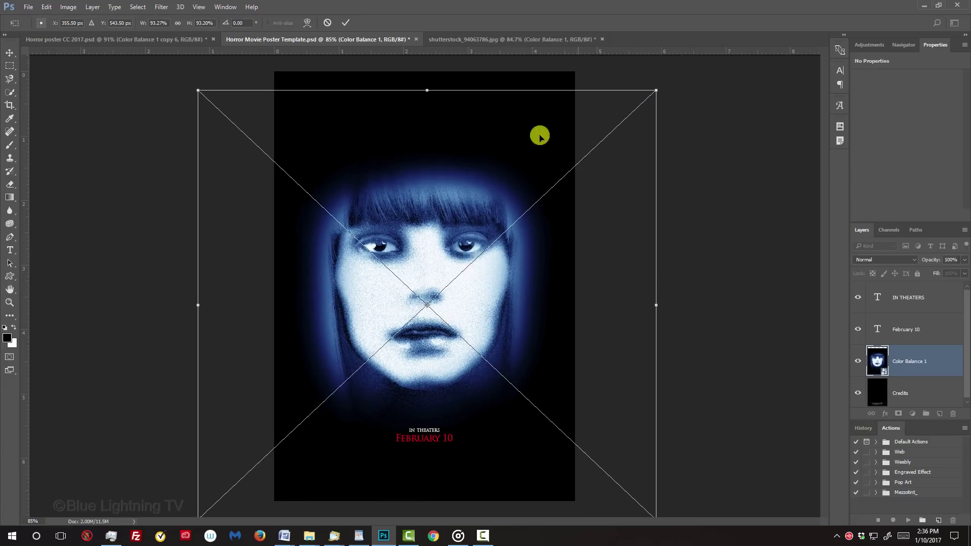
drag(428, 214, 442, 178)
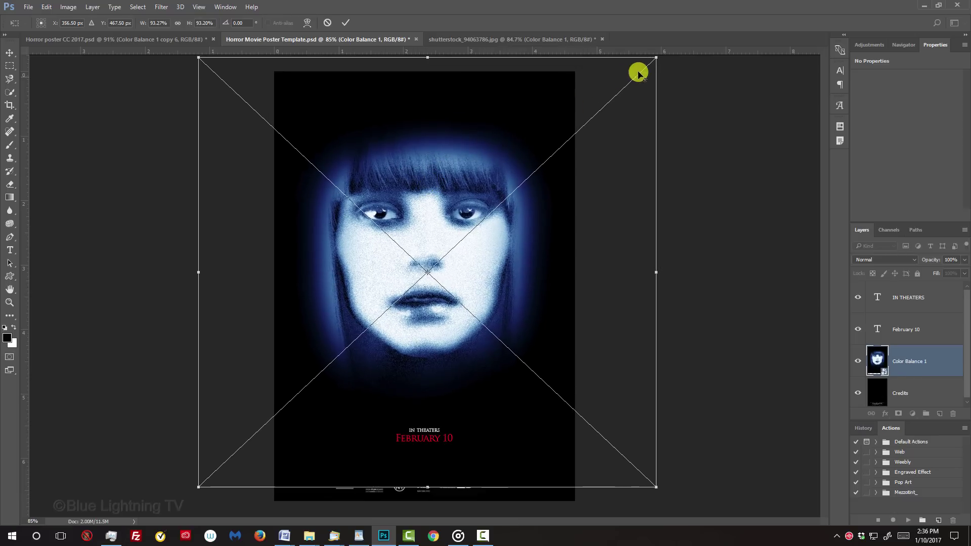
drag(657, 58, 665, 55)
drag(448, 149, 448, 143)
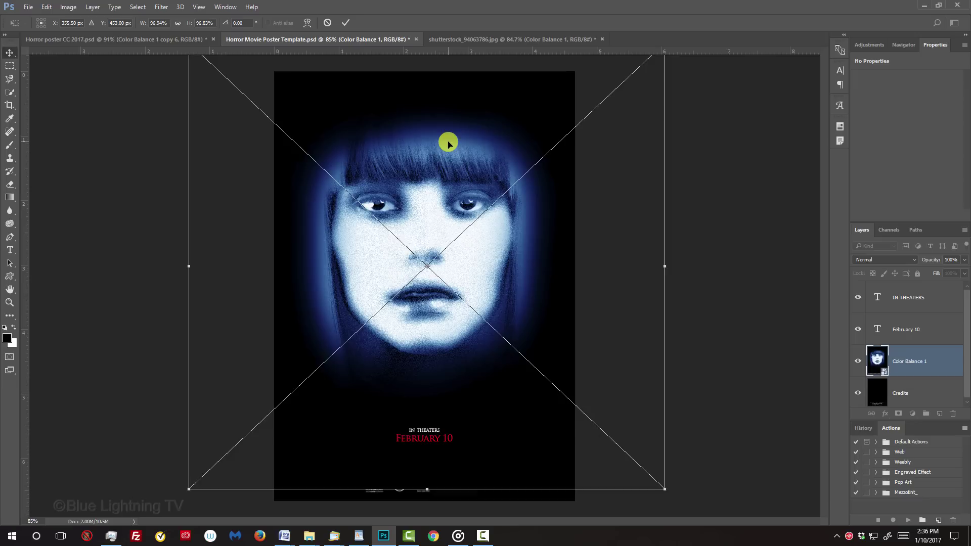
key(Return)
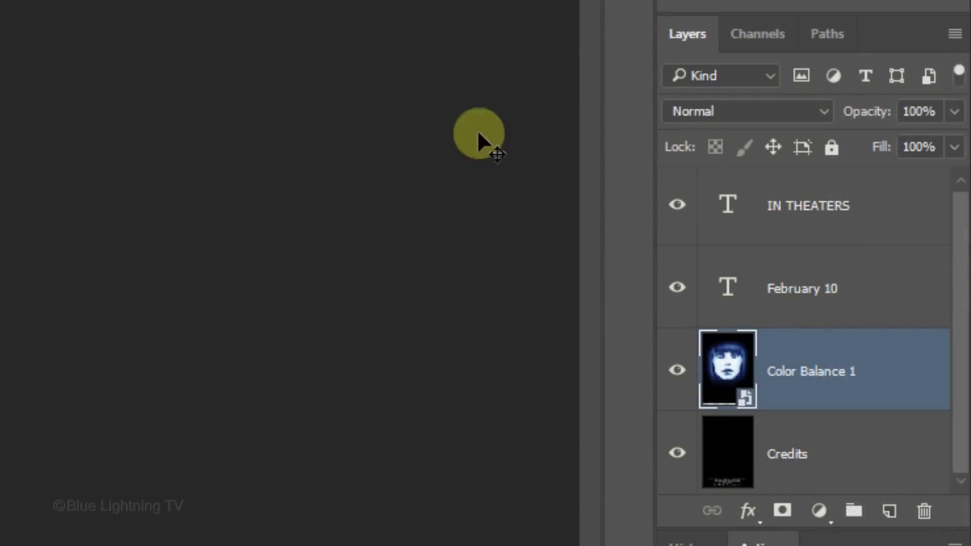
Move the Color Balance 1 face layer to the top of the layer stack and duplicate it three times
drag(893, 373, 892, 165)
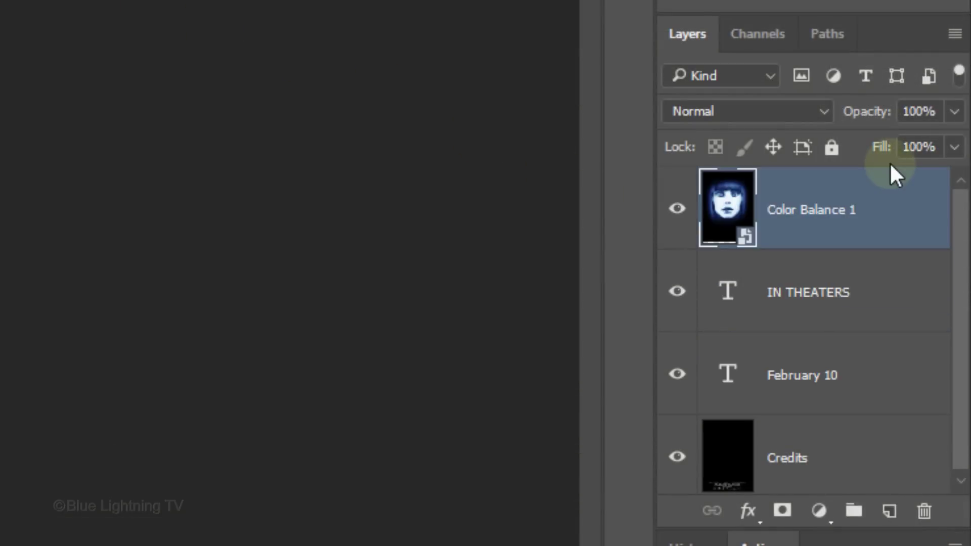
key(ctrl+j)
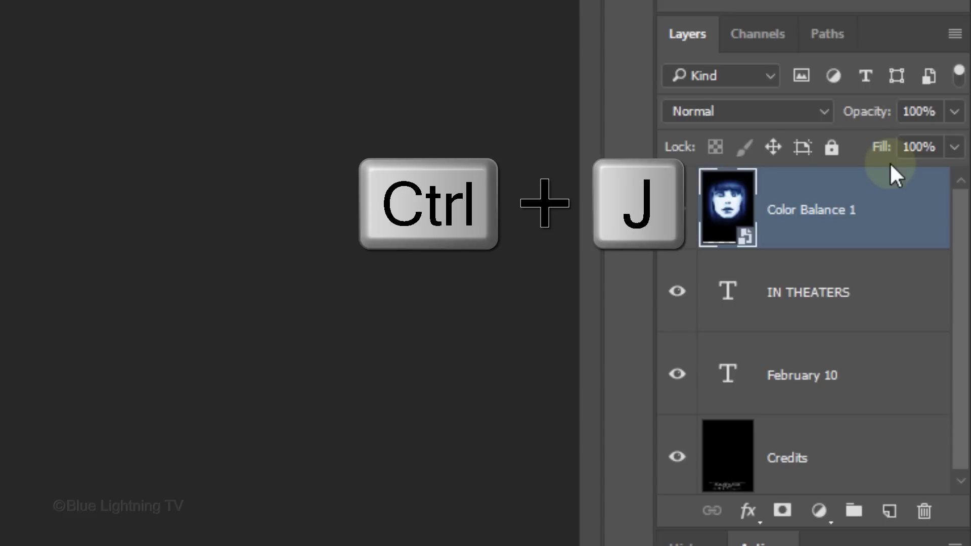
key(ctrl+j)
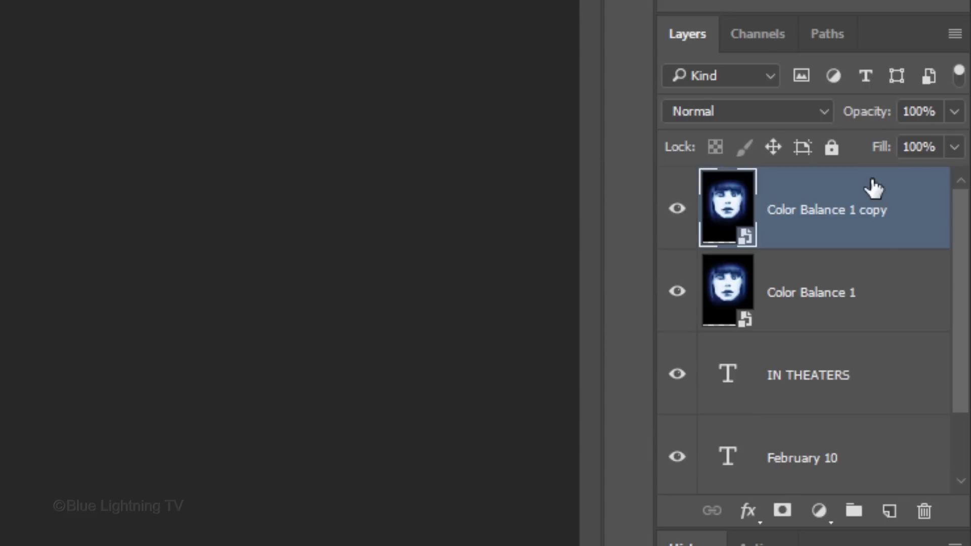
key(ctrl+j)
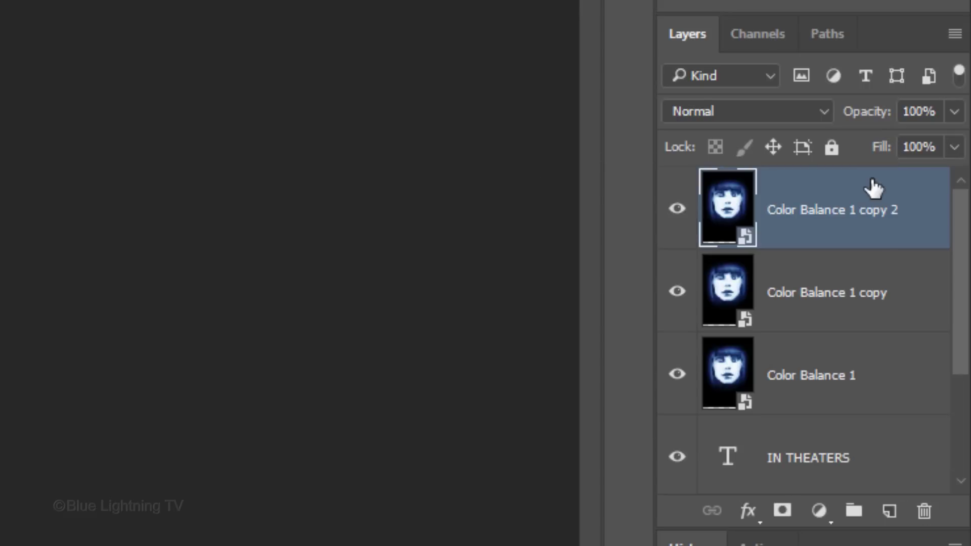
key(ctrl+j)
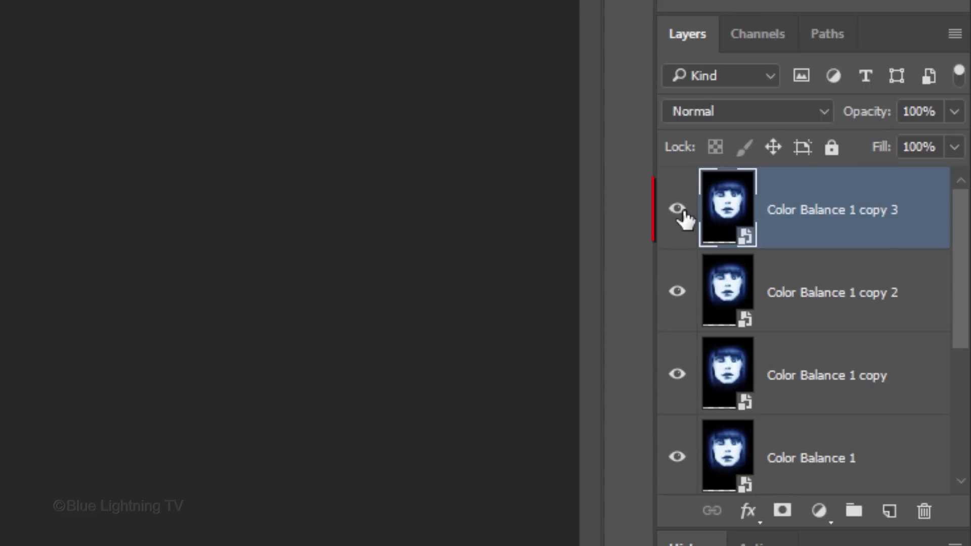
Hide the three duplicate face layers above Color Balance 1
click(677, 211)
click(675, 292)
click(677, 377)
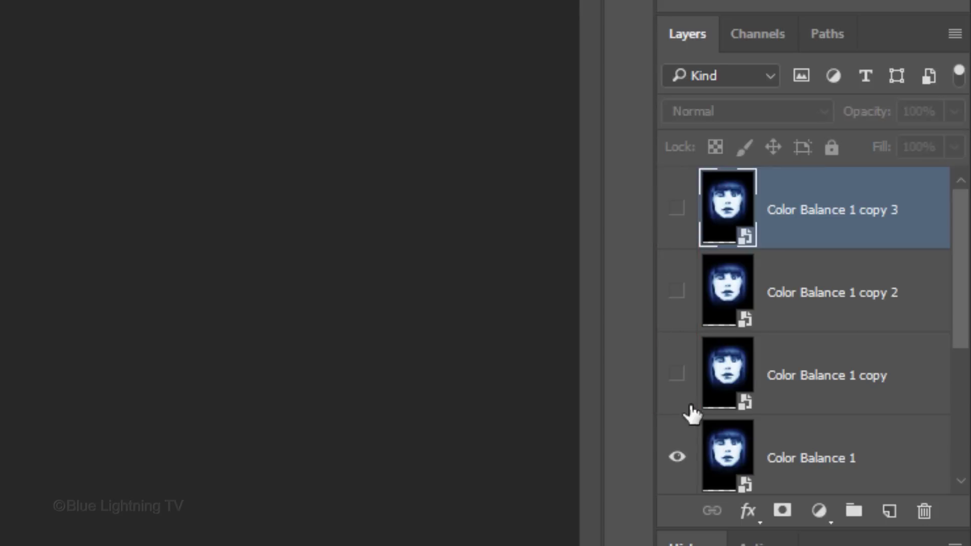
Mask the Color Balance 1 layer with a rectangular marquee selection around the face that leaves out the credits area
click(733, 452)
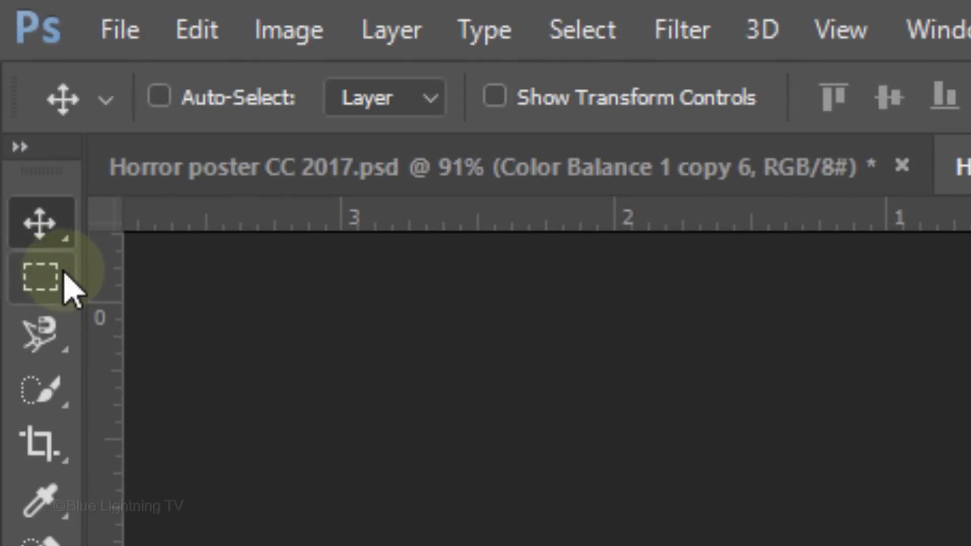
click(11, 67)
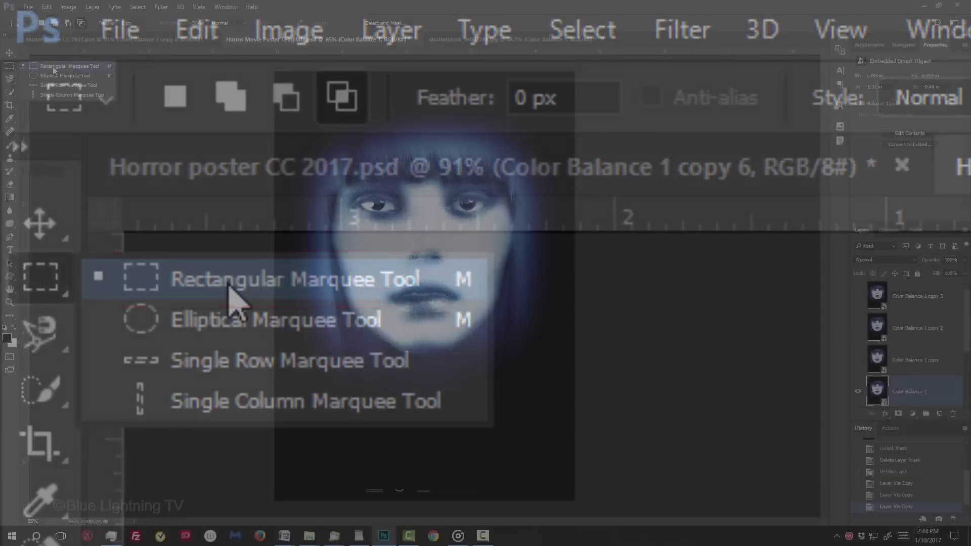
click(230, 280)
drag(265, 69, 597, 387)
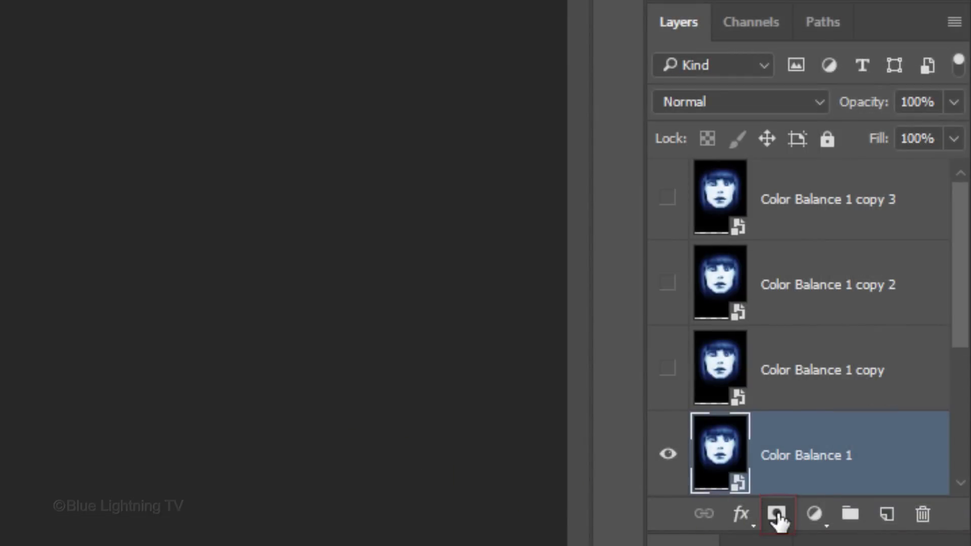
click(777, 514)
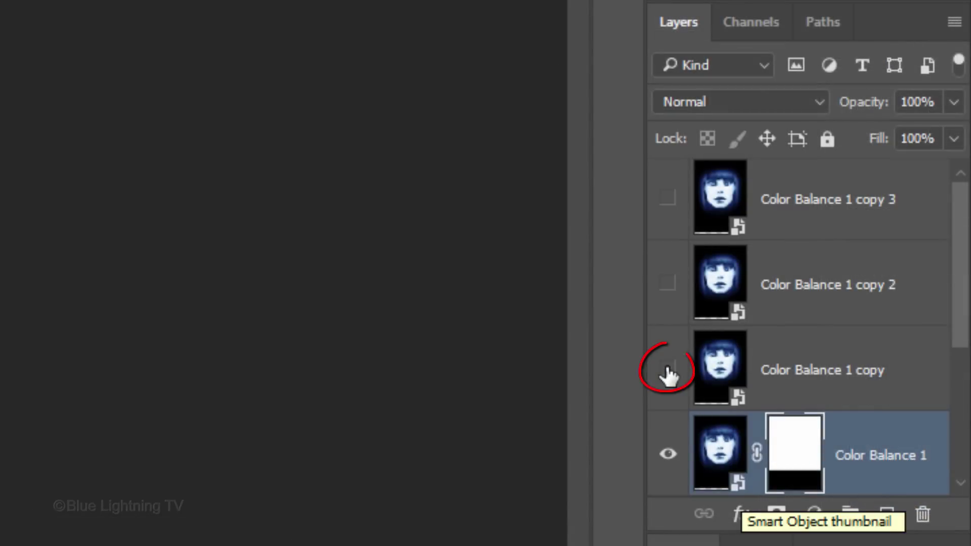
Show and select Color Balance 1 copy, and draw a closed, narrow triangular Pen tool path from above the hair to below the chin
click(668, 371)
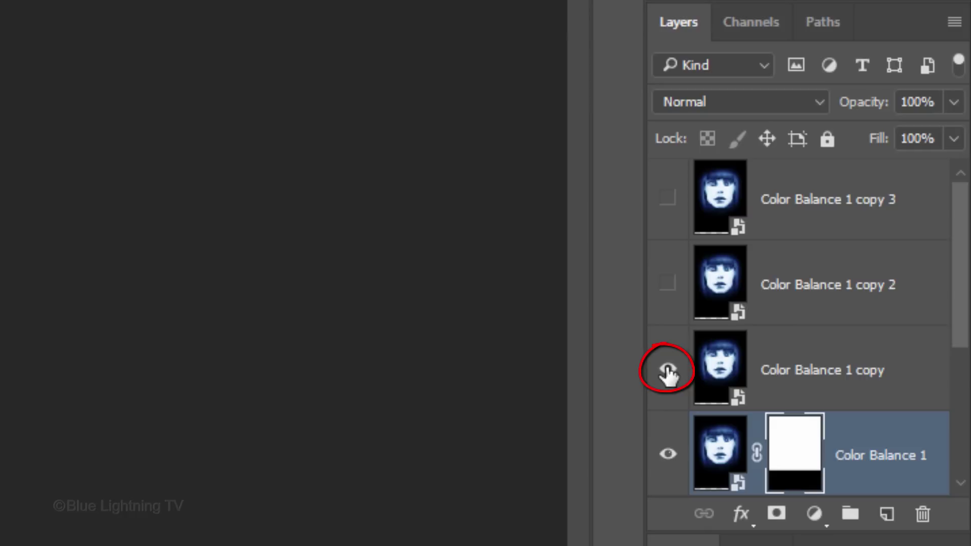
click(716, 353)
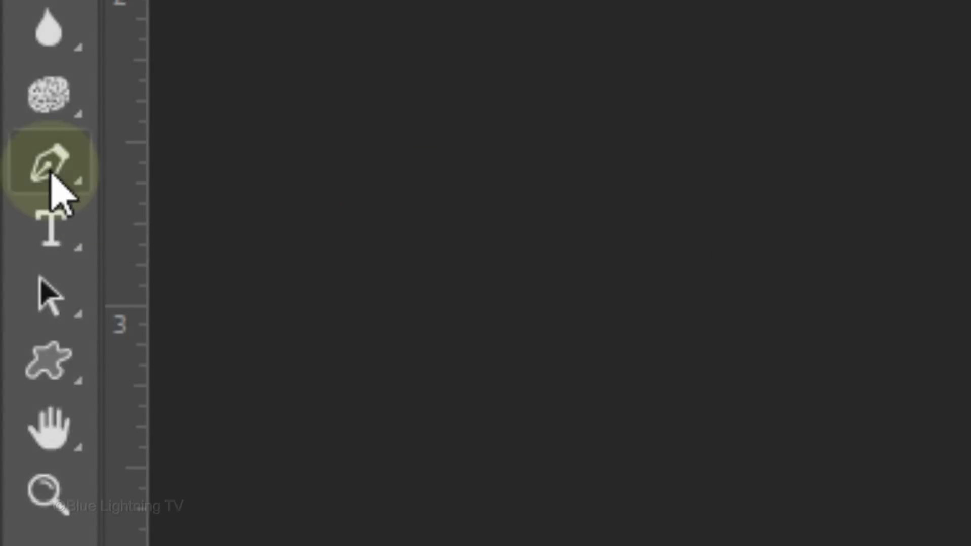
drag(50, 166, 182, 179)
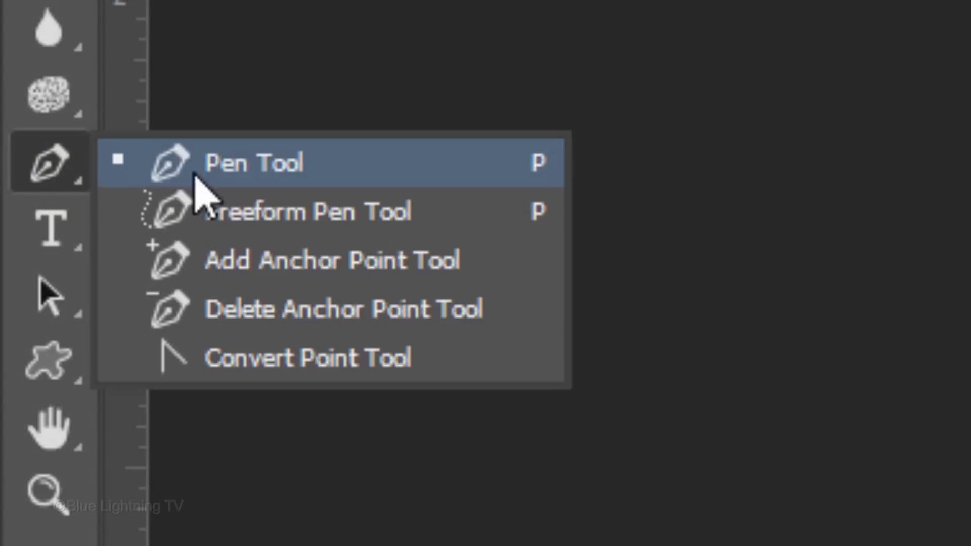
click(263, 176)
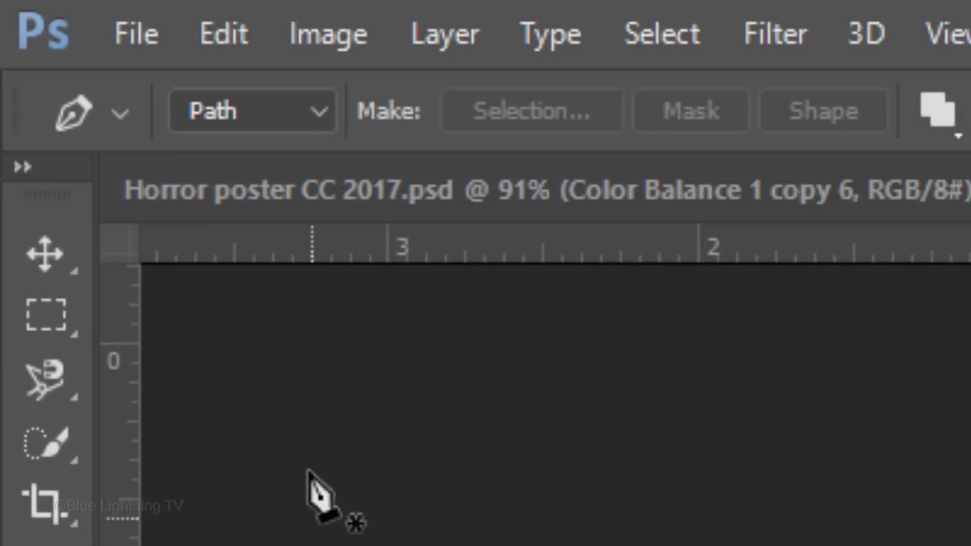
click(312, 111)
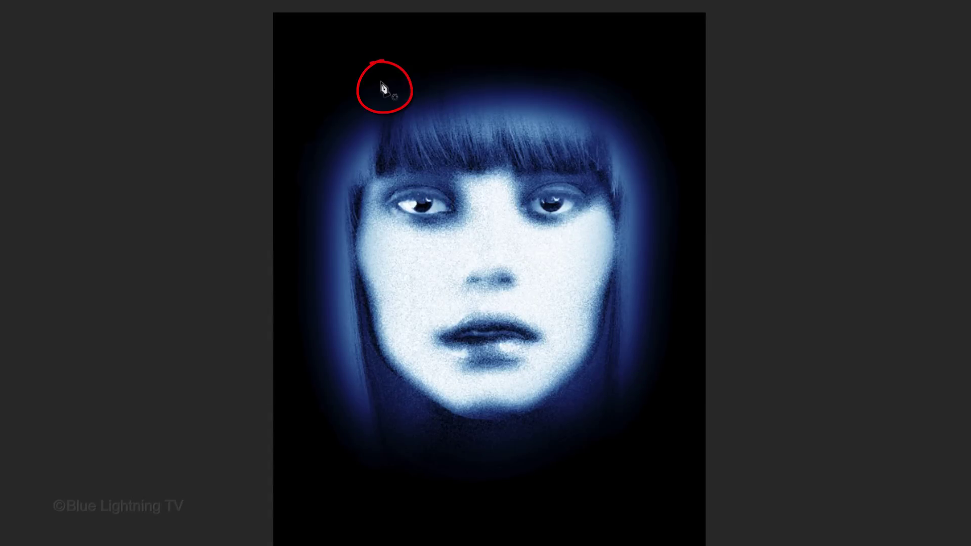
click(379, 82)
click(419, 490)
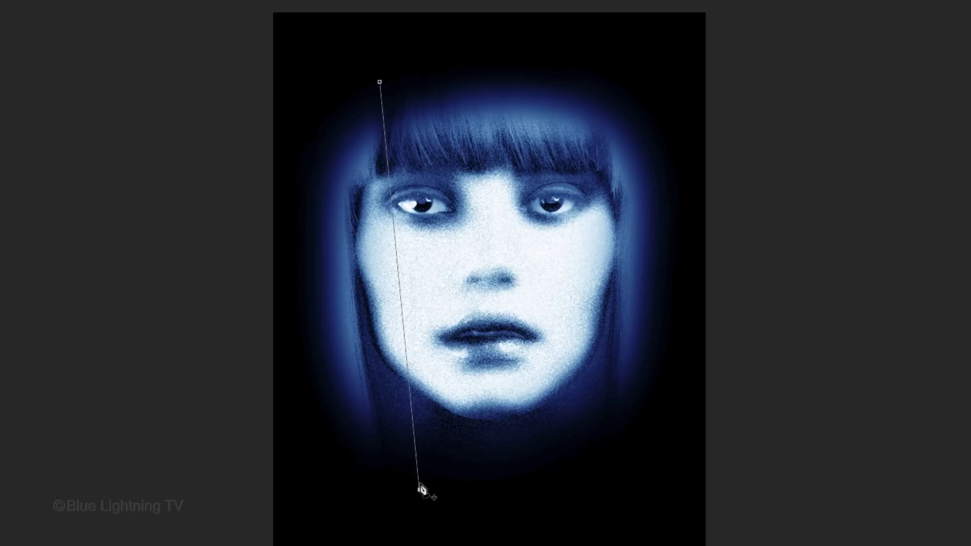
click(423, 67)
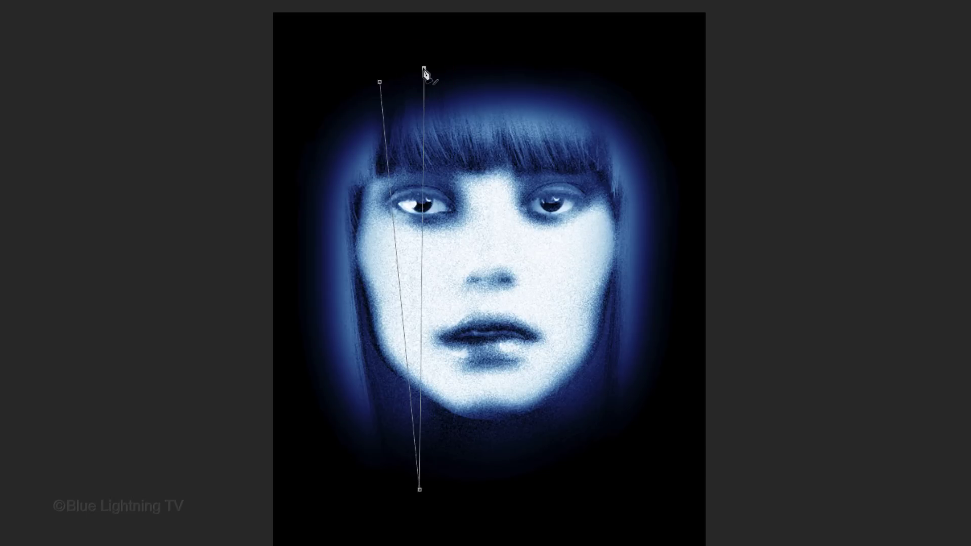
click(380, 82)
Turn the path into a selection with a 0-pixel feather radius and add it as a mask to Color Balance 1 copy
right_click(385, 123)
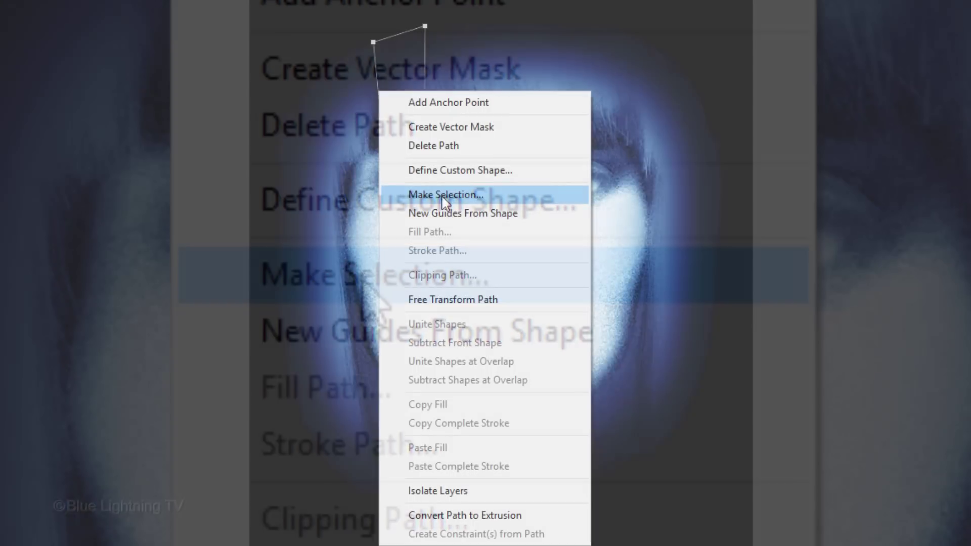
click(362, 282)
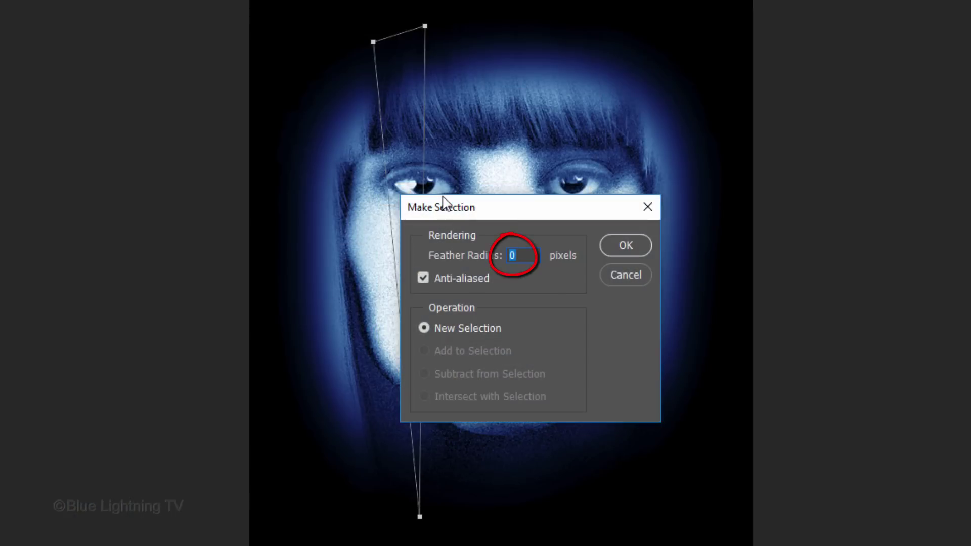
click(625, 248)
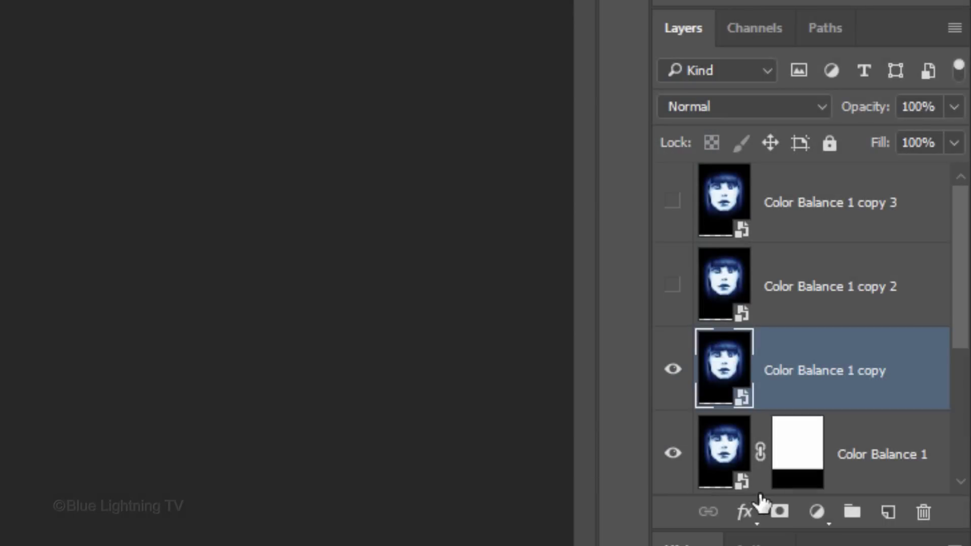
click(780, 512)
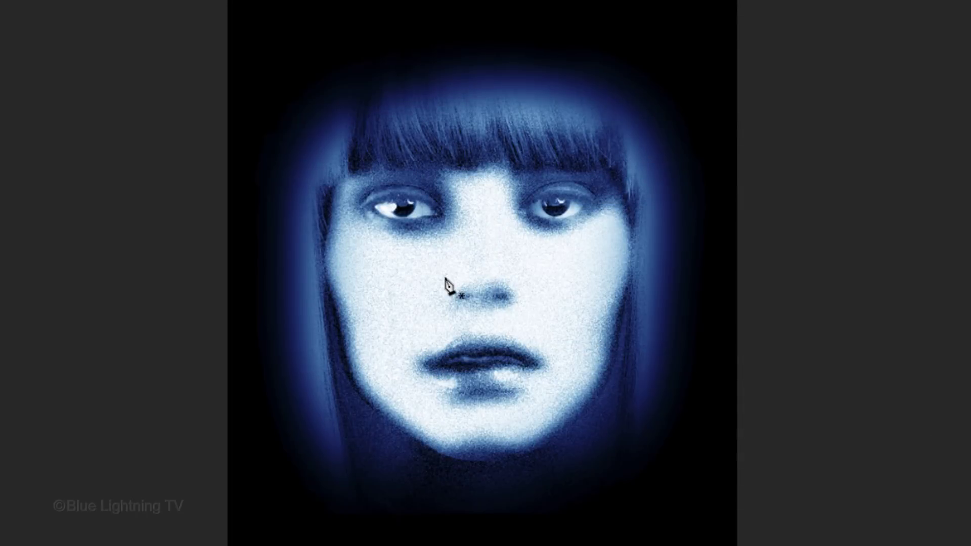
Shift the masked sliver of the face slightly so it is offset from the face beneath
key(v)
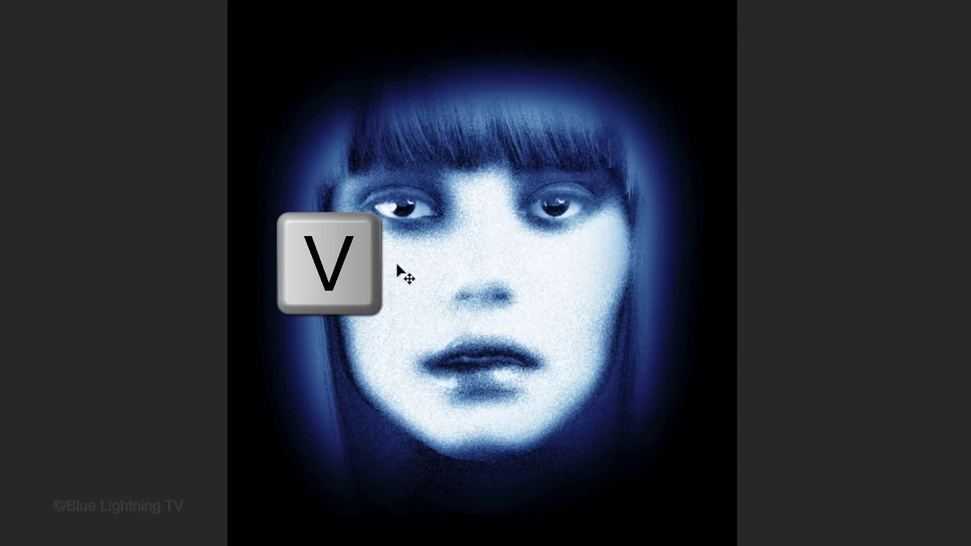
mouse_move(396, 261)
mouse_down()
mouse_move(388, 253)
mouse_move(404, 264)
mouse_up()
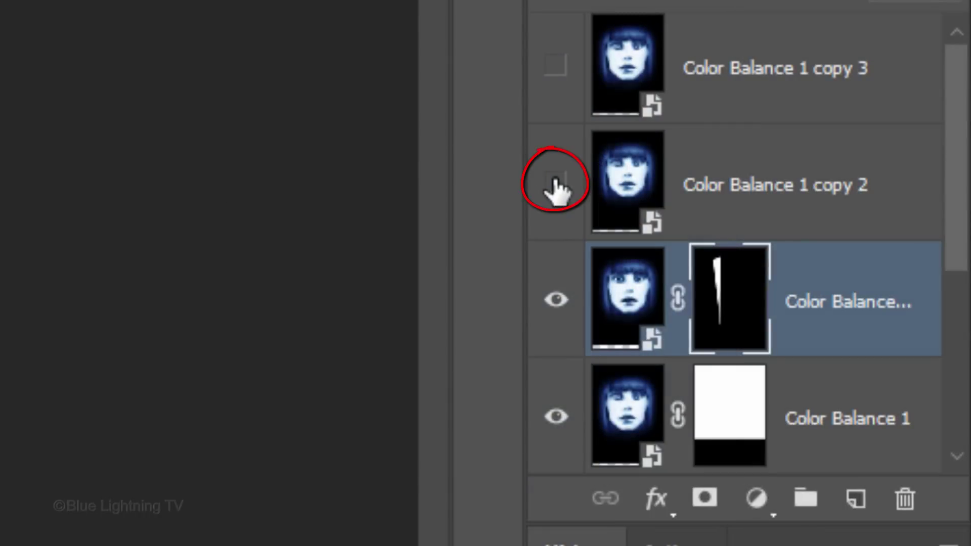
Show and select Color Balance 1 copy 2, and draw a closed, slanted triangular Pen tool path from above the hair to below the chin
click(555, 185)
click(623, 178)
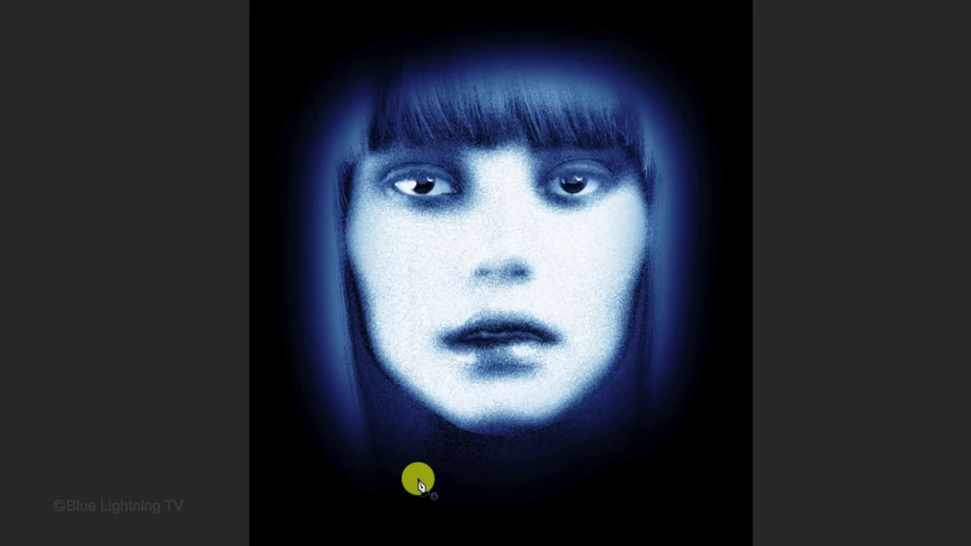
key(p)
click(418, 478)
click(497, 31)
click(583, 57)
click(419, 478)
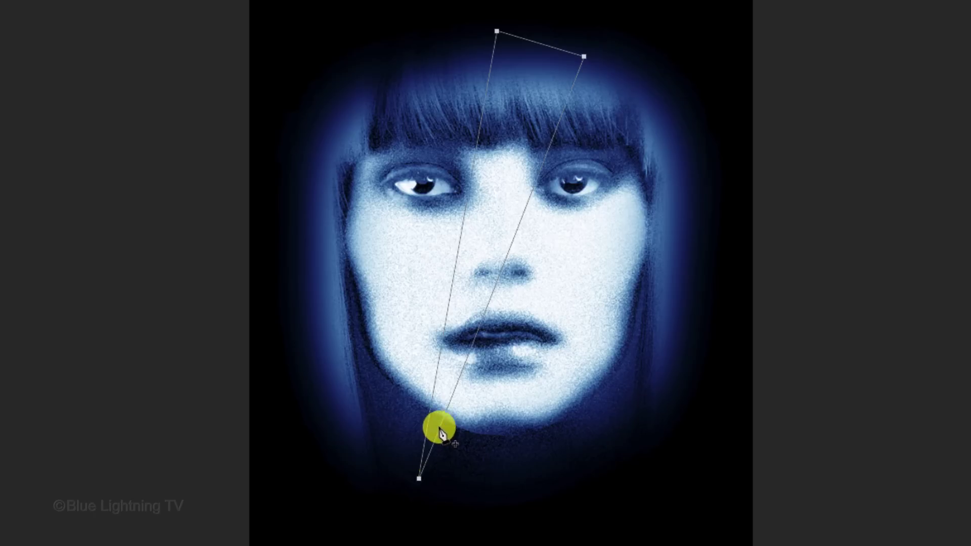
Turn the slanted path into a selection with a 0-pixel feather radius and add it as a mask to Color Balance 1 copy 2
right_click(451, 398)
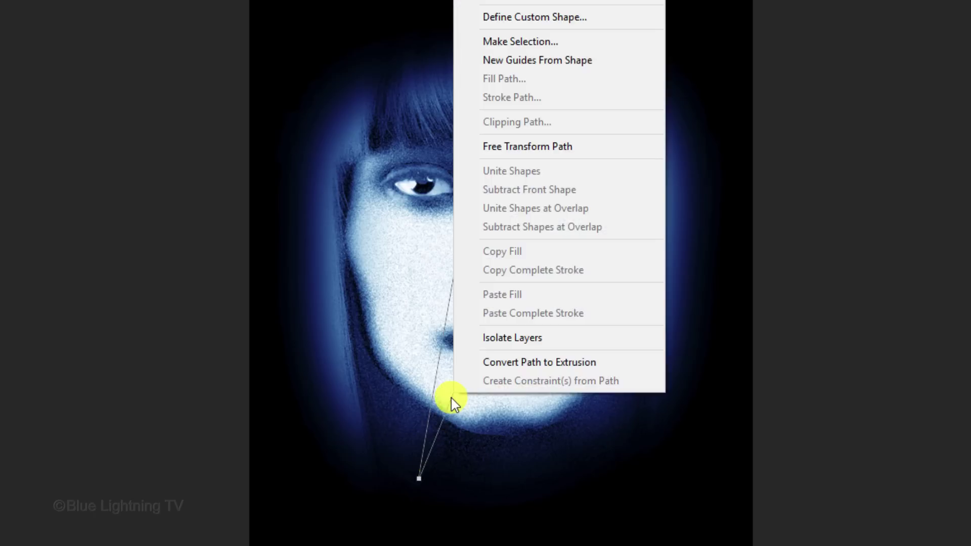
click(555, 43)
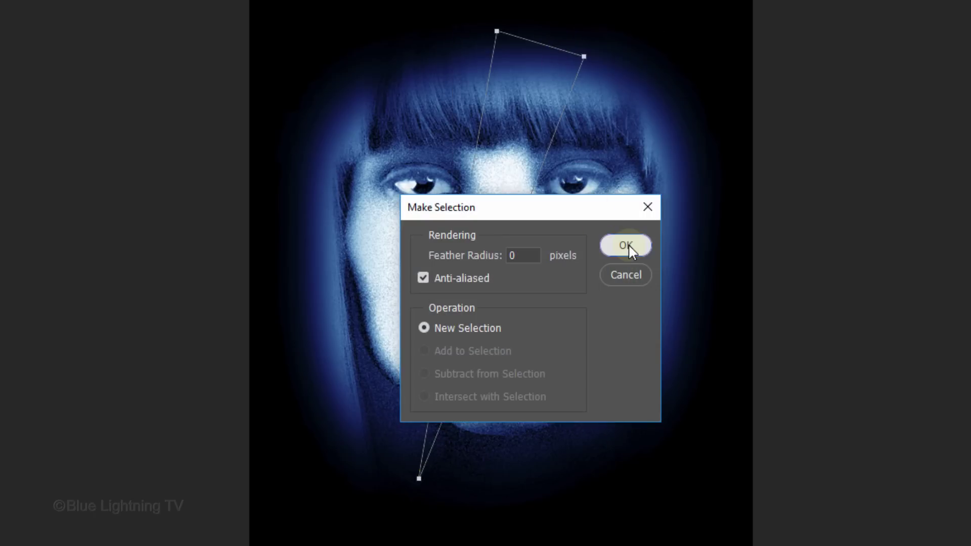
click(626, 246)
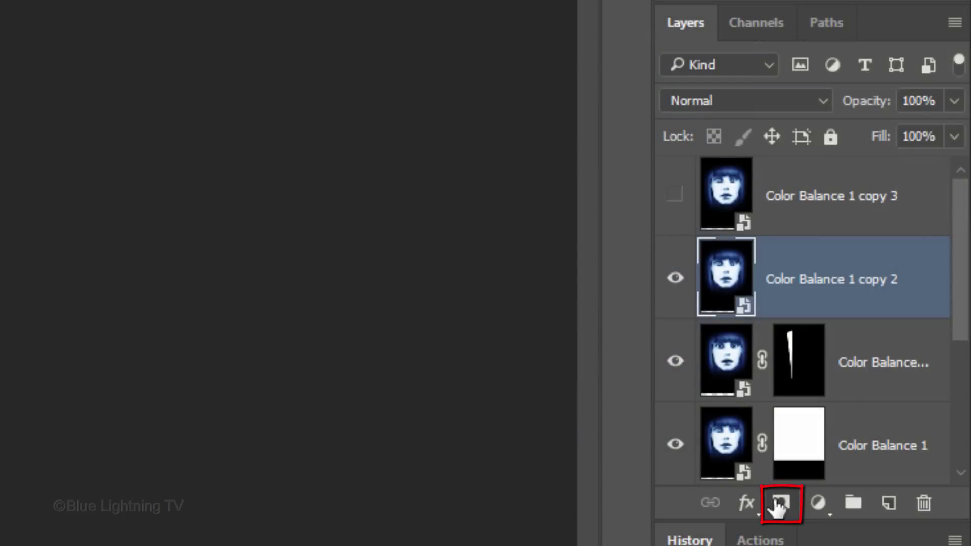
click(778, 504)
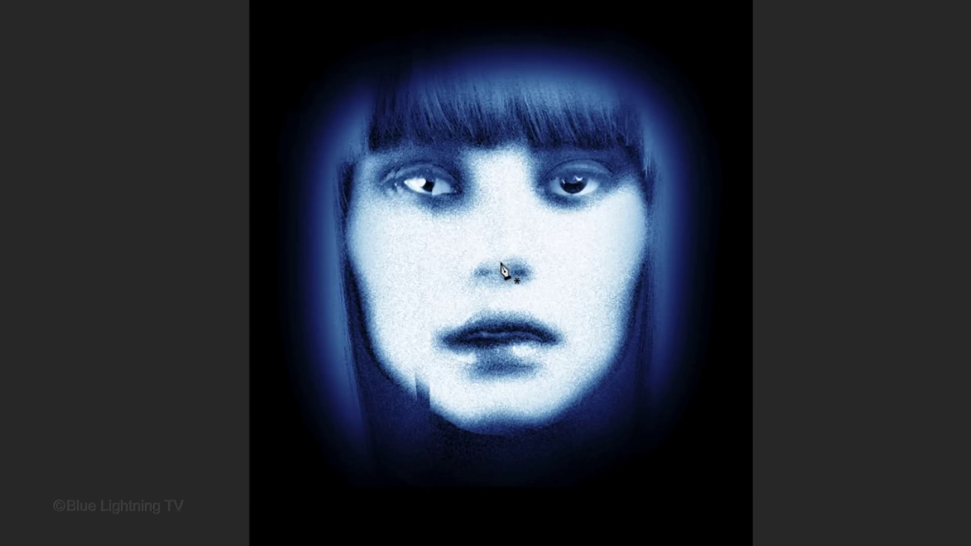
Slightly offset the slanted sliver and the narrow sliver over the face's right-hand eye from the face beneath
key(v)
drag(500, 260, 502, 272)
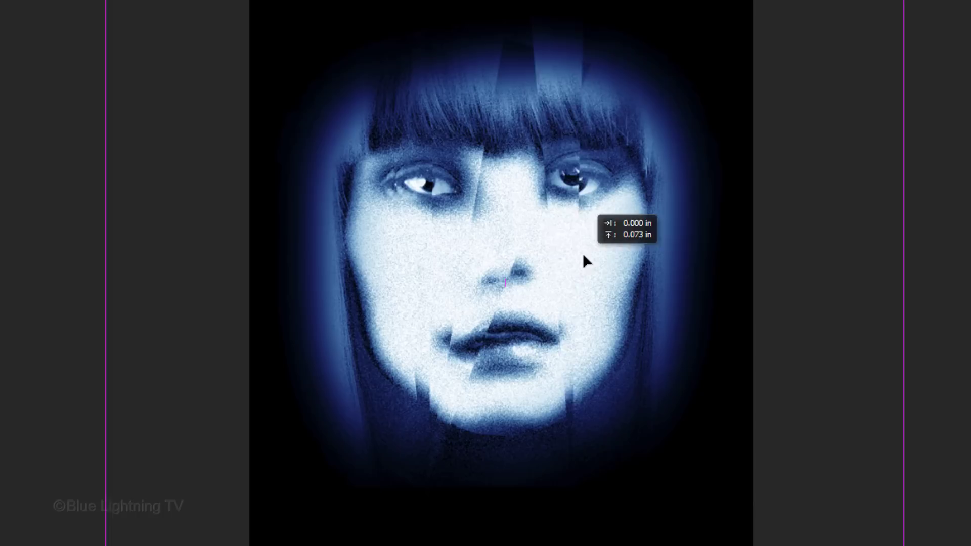
drag(581, 256, 595, 264)
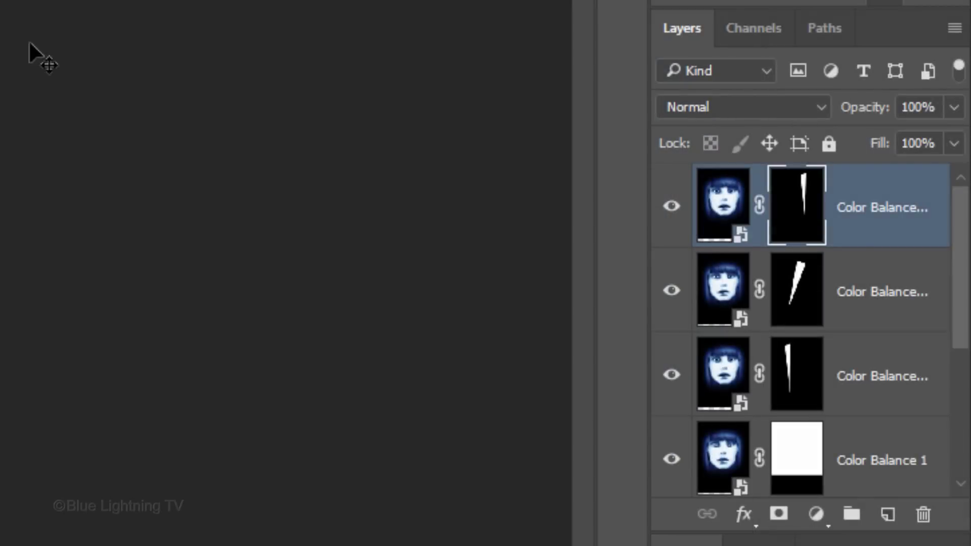
Select all the Color Balance layers down to Color Balance 1 and convert them into one Smart Object
drag(962, 248, 888, 314)
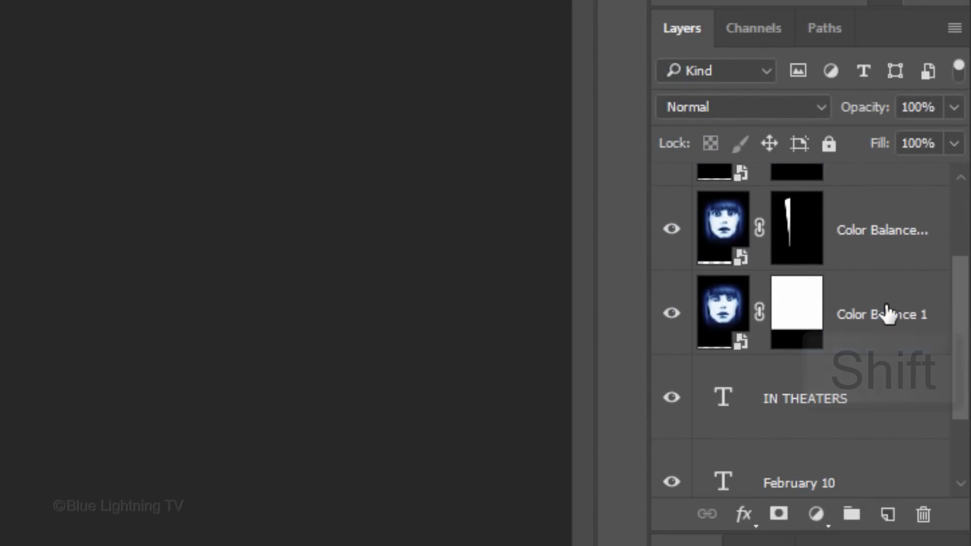
shift+click(884, 314)
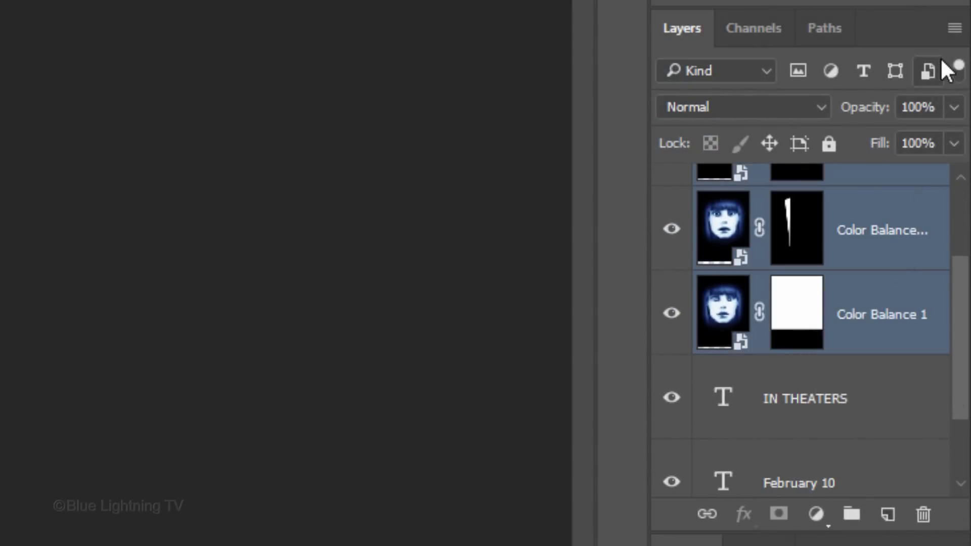
click(953, 28)
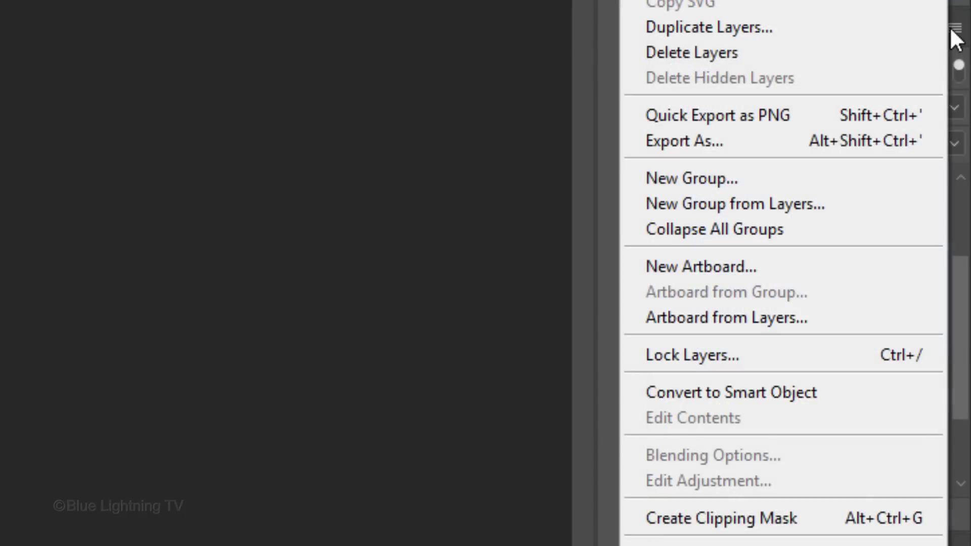
click(849, 398)
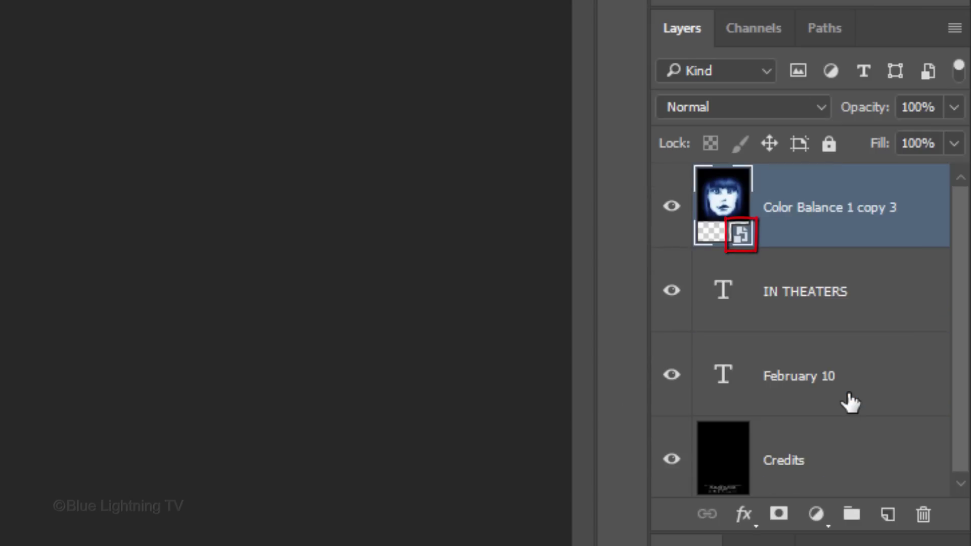
Add a new layer above the face and render Fibers on it with Variance 16 and Strength 4
click(888, 515)
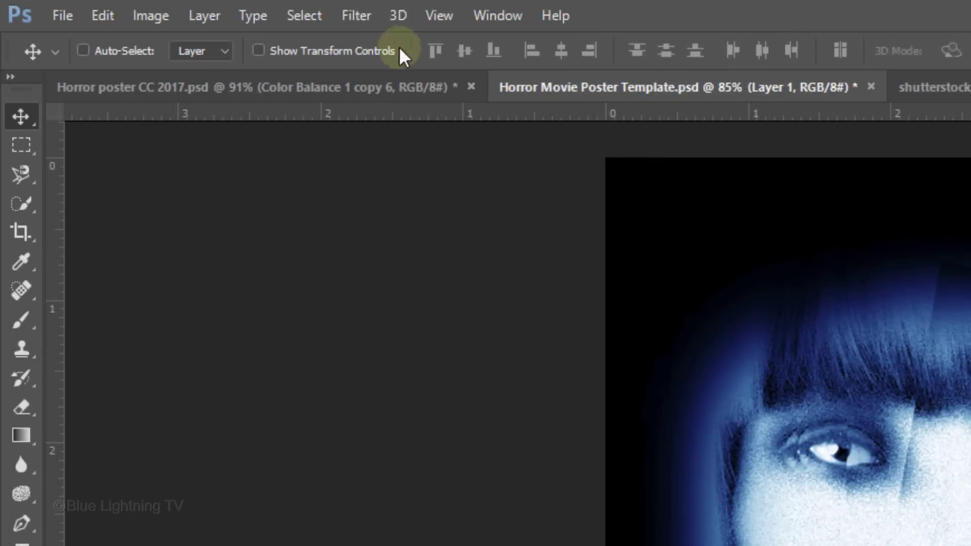
click(358, 15)
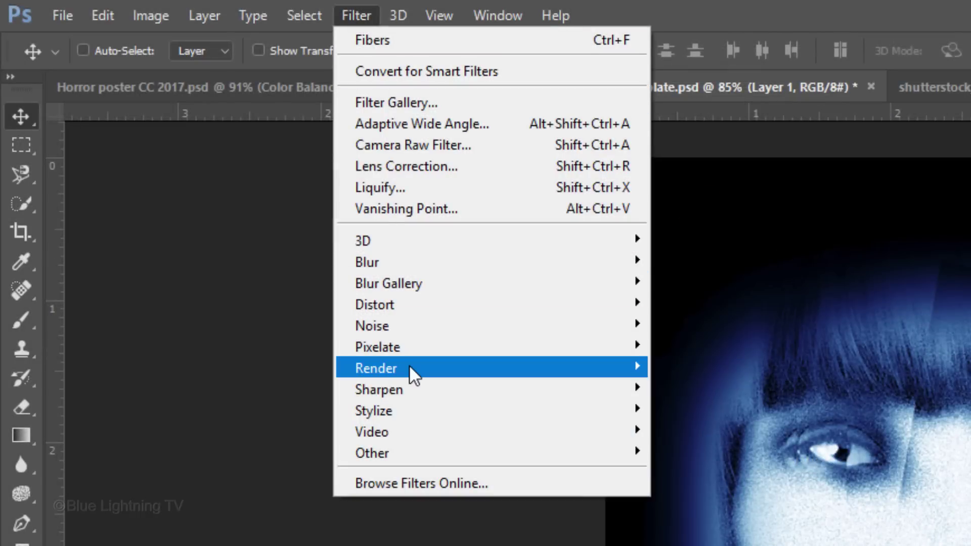
mouse_move(408, 365)
click(287, 484)
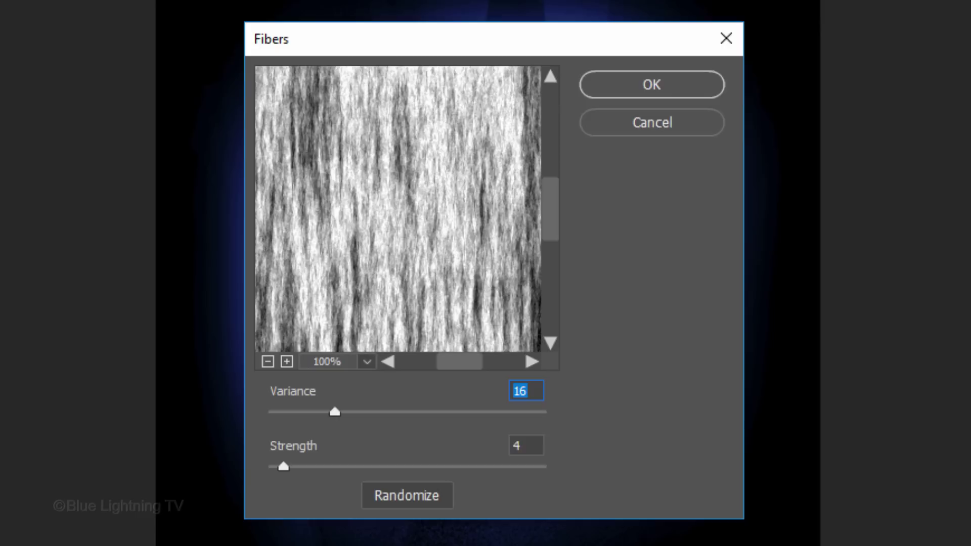
click(659, 92)
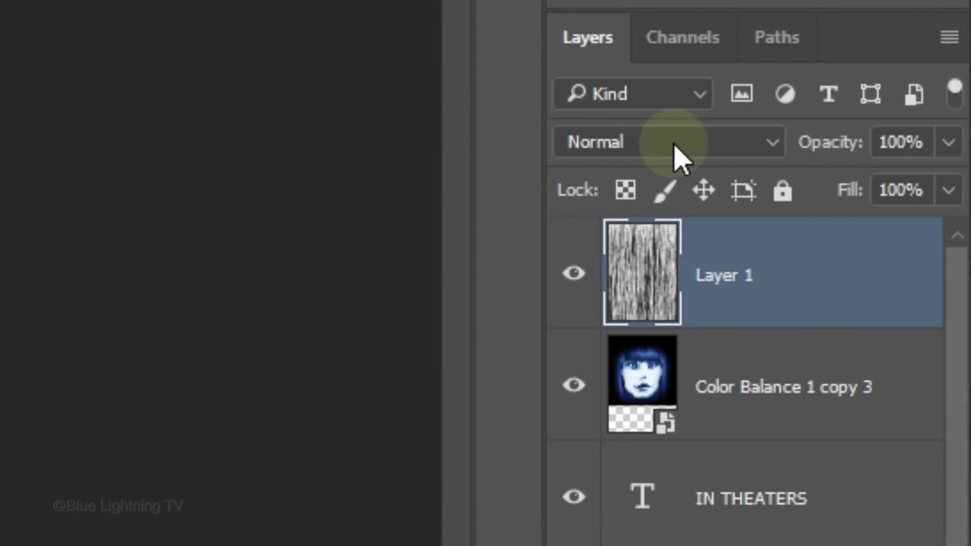
Set the fibers layer's blend mode to Color Burn and shift the fibers slightly over the face
click(887, 260)
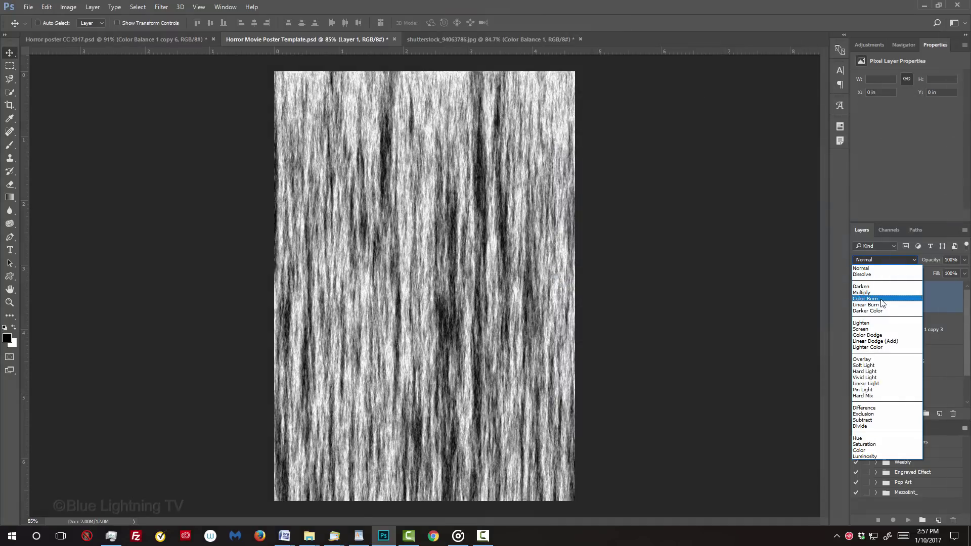
click(657, 279)
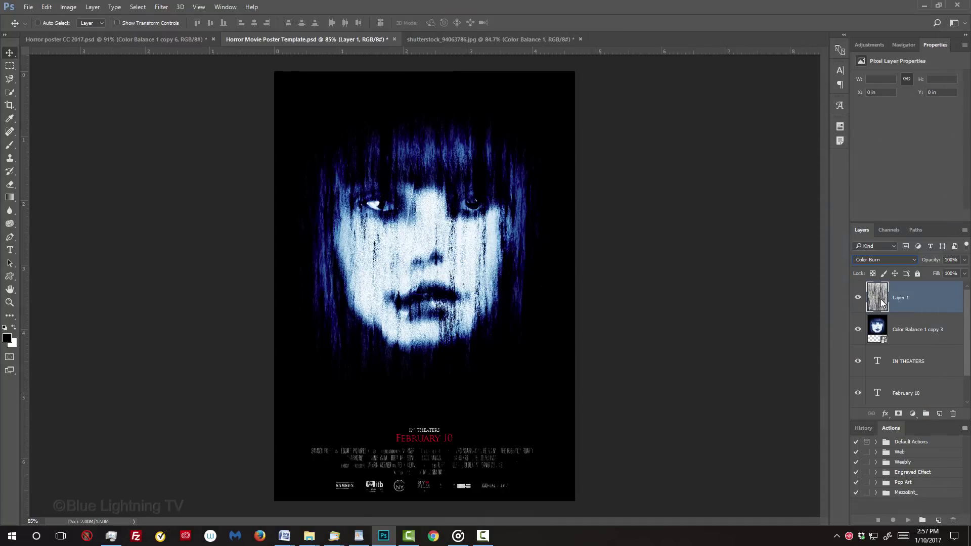
drag(483, 266, 476, 264)
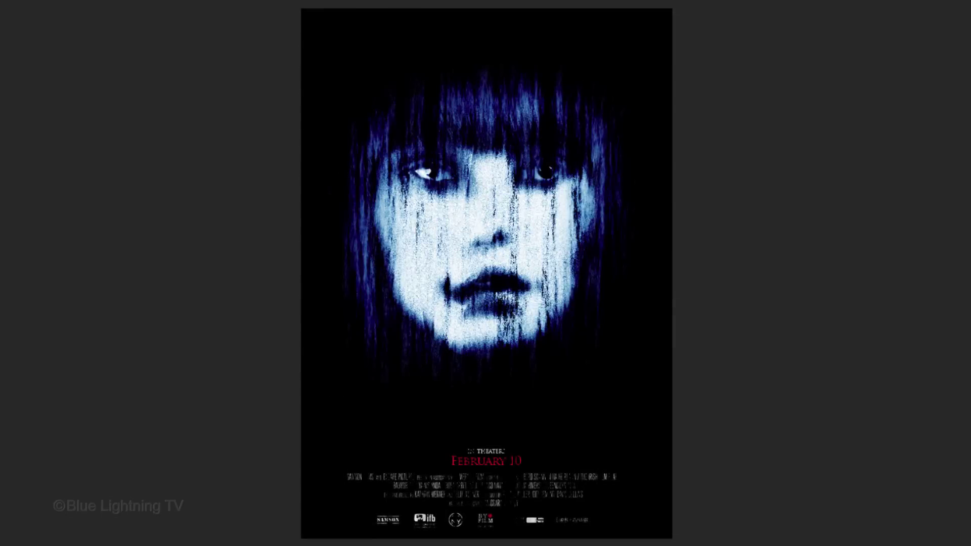
Load the face Smart Object's outline as a selection and add it as a mask to the fibers layer, Layer 1
ctrl+click(728, 281)
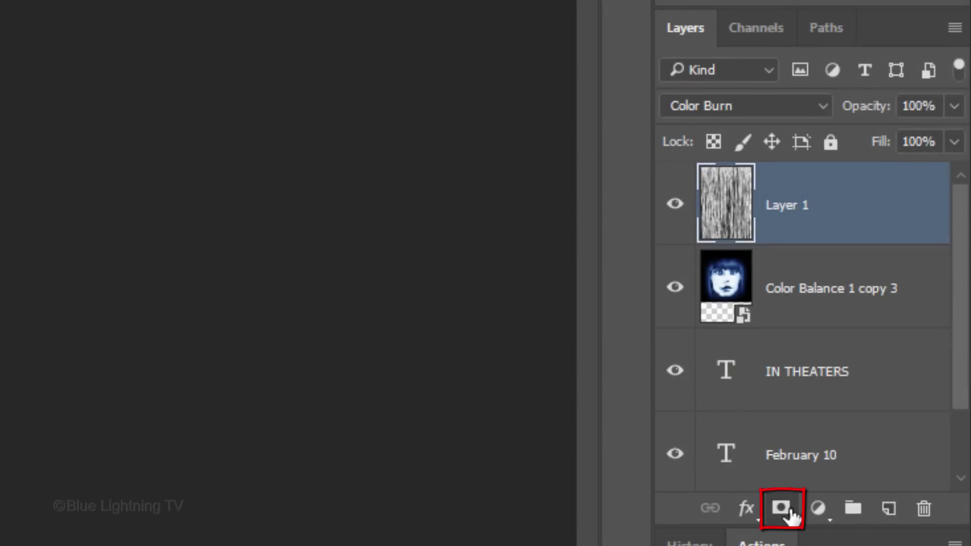
click(781, 508)
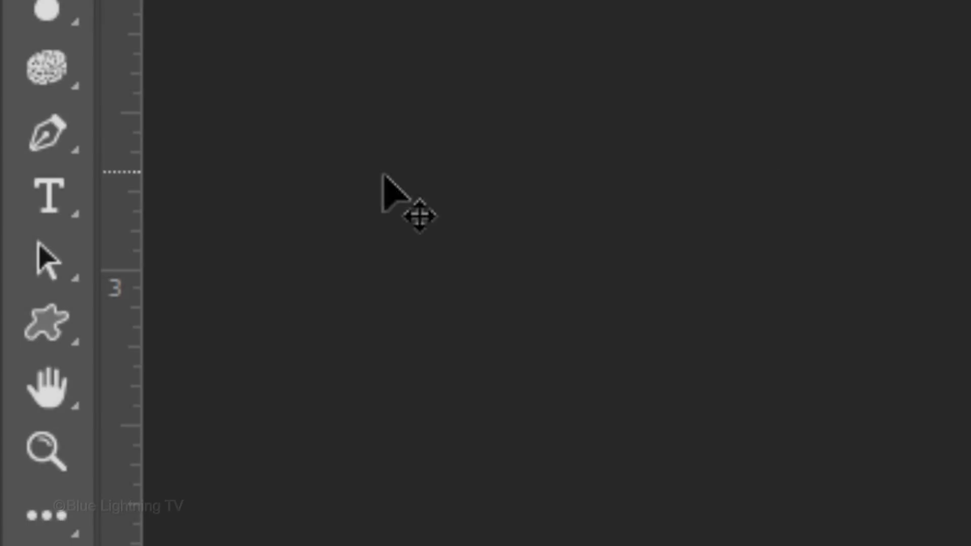
Set up the Horizontal Type Tool with the Trajan Pro font and white (ffffff) as the text color
click(52, 213)
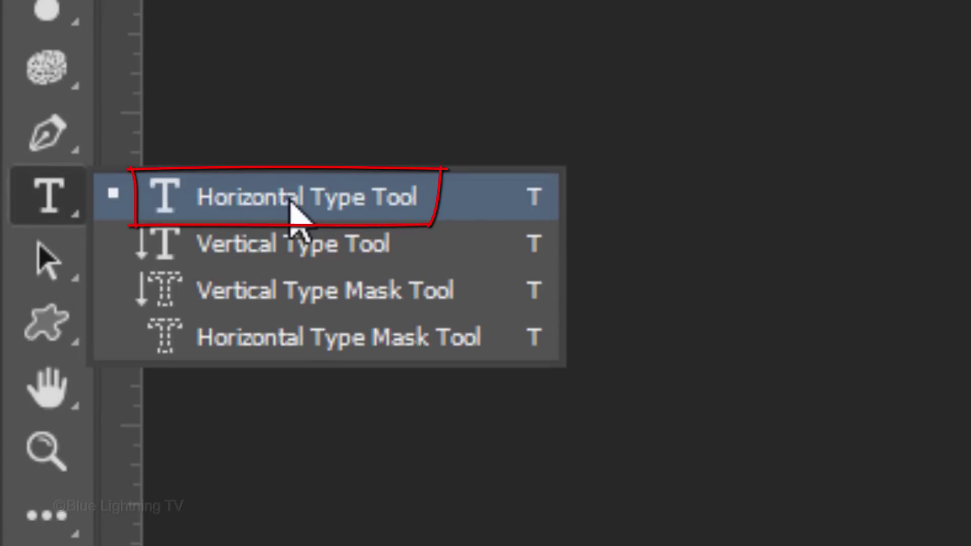
click(291, 202)
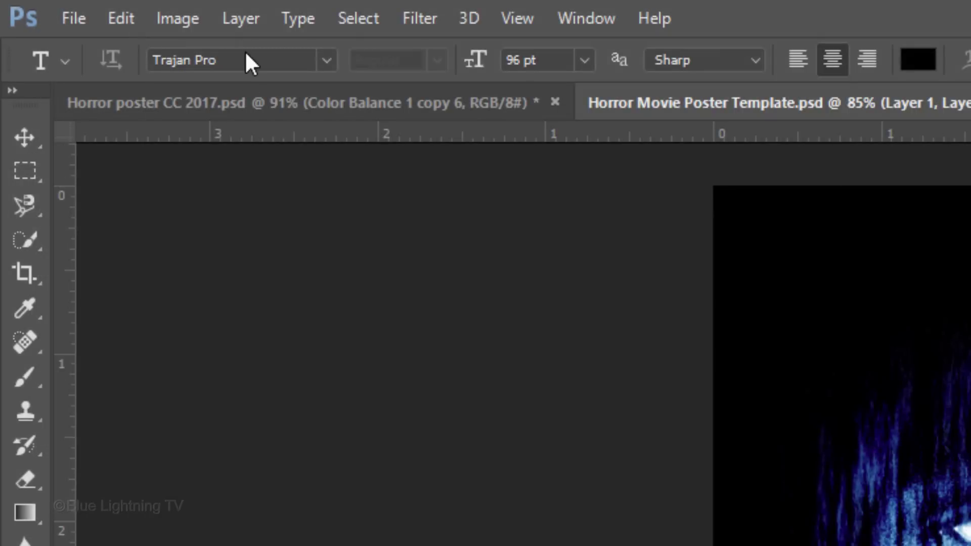
click(245, 60)
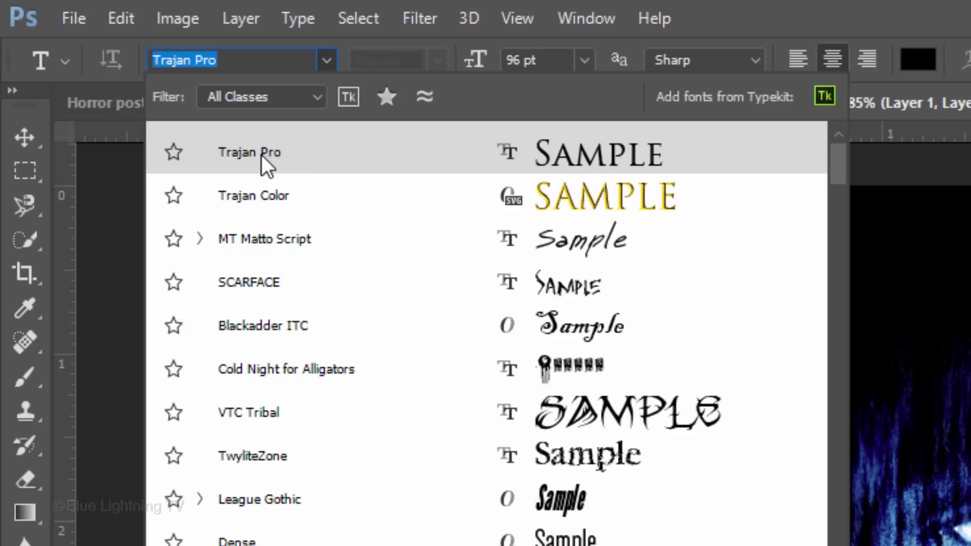
click(261, 154)
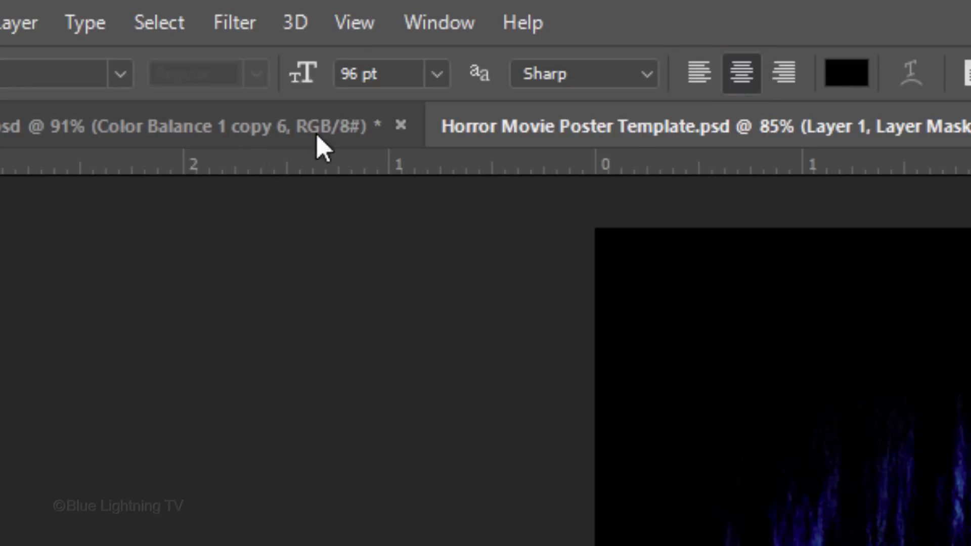
click(853, 82)
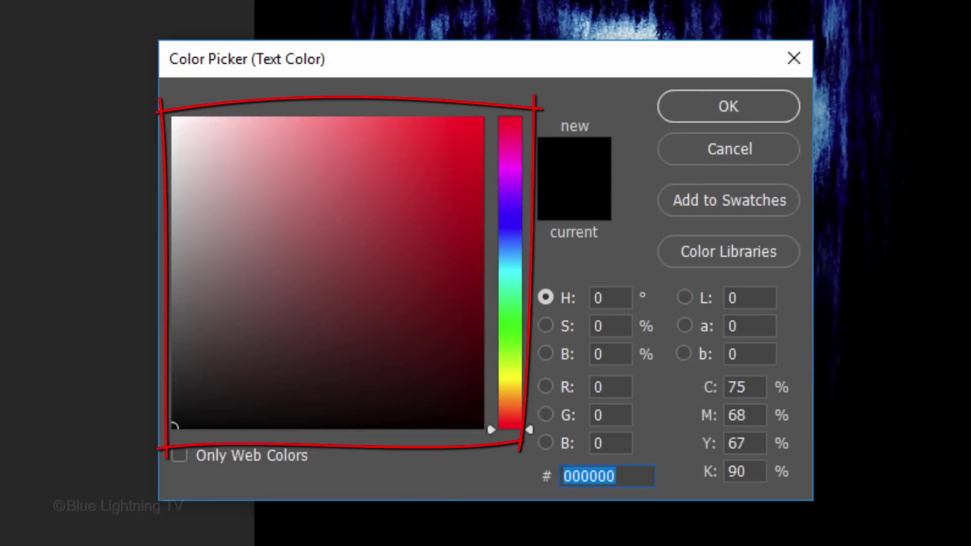
click(161, 106)
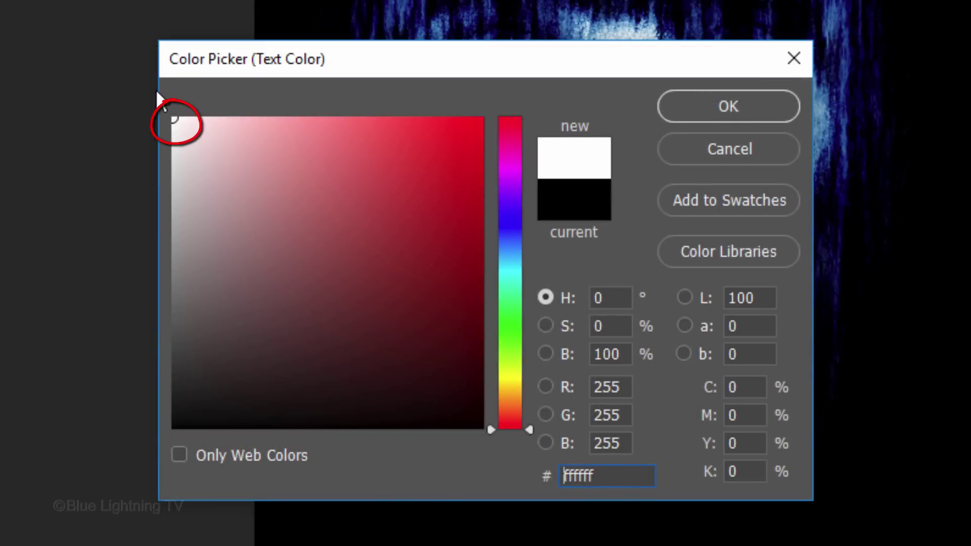
click(729, 111)
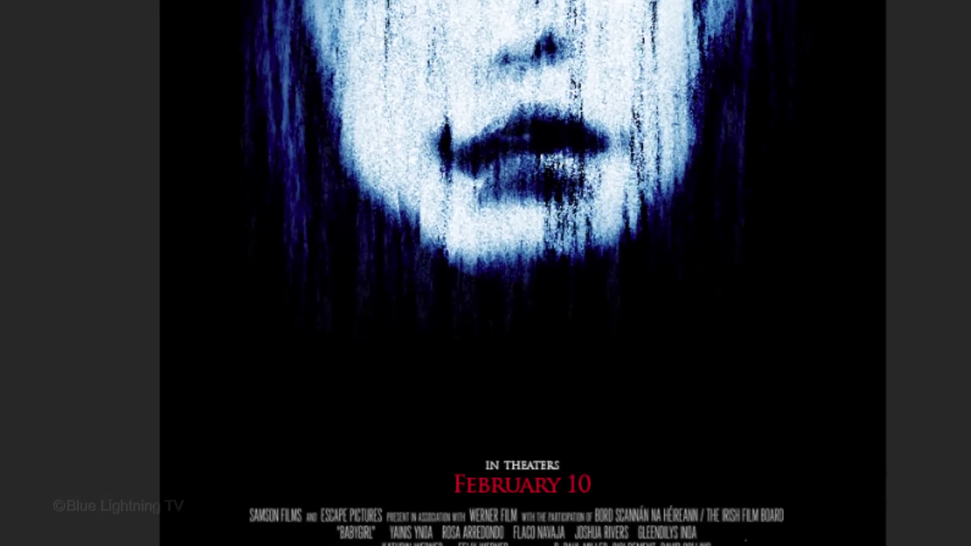
Enter the title "Hole" below the mouth, and transform it to fit between the chin and the release date
click(474, 327)
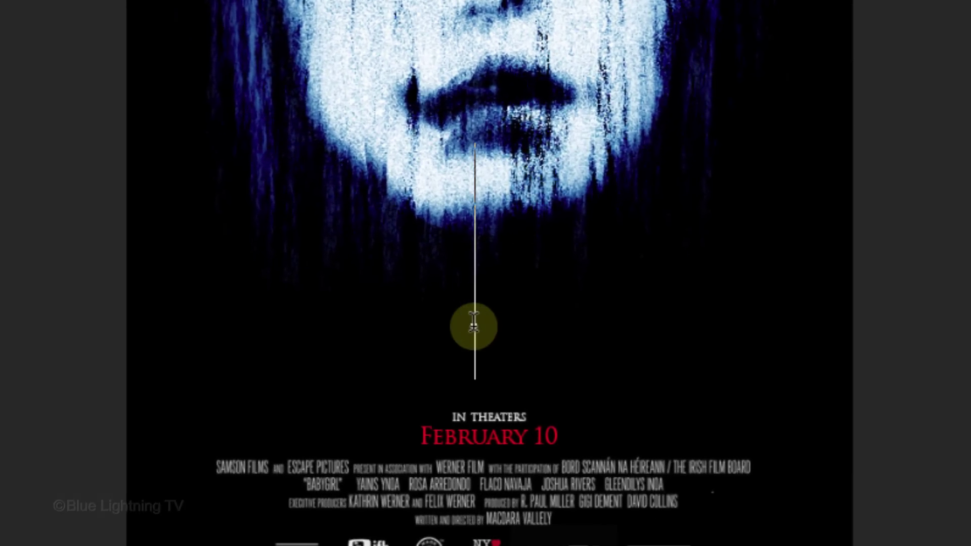
text(HOLE)
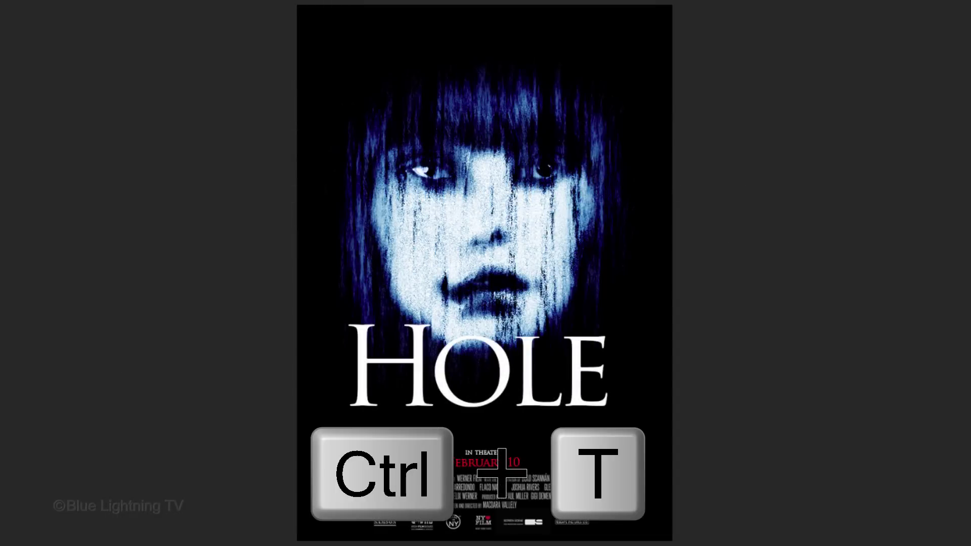
key(ctrl+t)
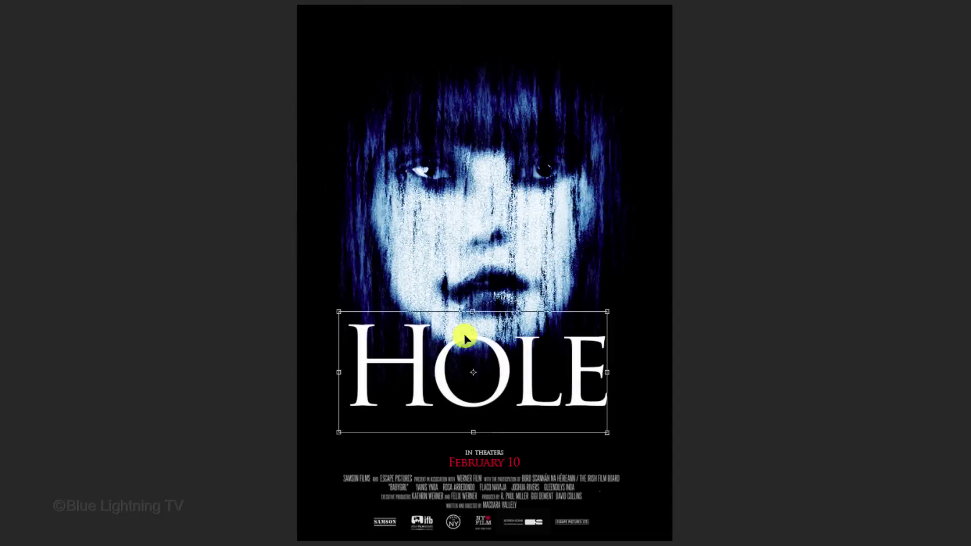
drag(517, 341, 522, 370)
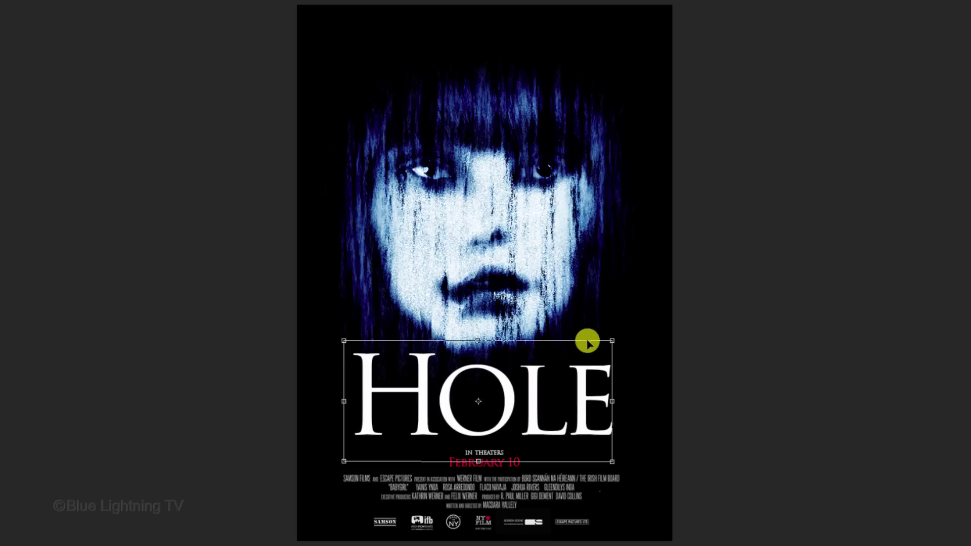
drag(610, 340, 601, 348)
key(Return)
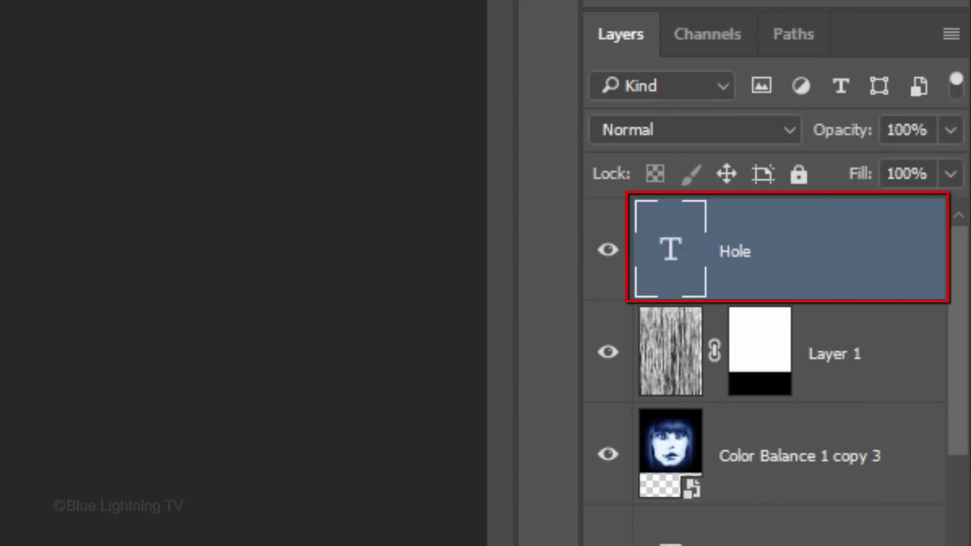
Convert the Hole text layer to a Smart Object
click(952, 34)
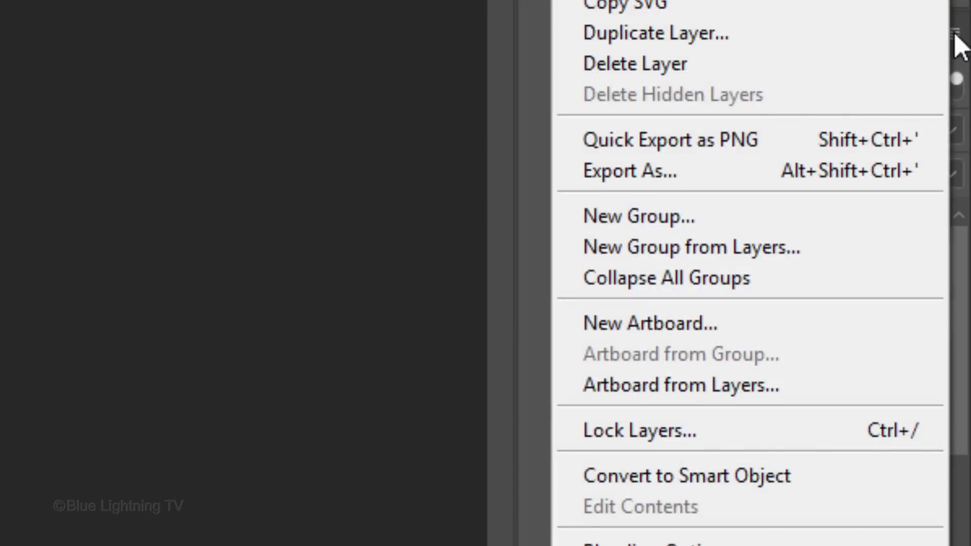
click(760, 476)
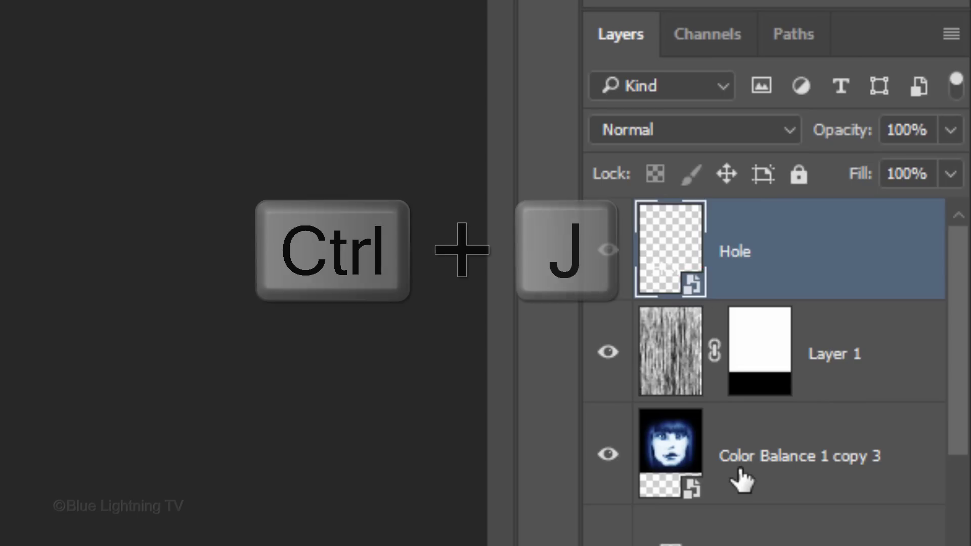
Duplicate the Hole layer and draw a closed, slanted Pen path around the upper part of the title
key(ctrl+j)
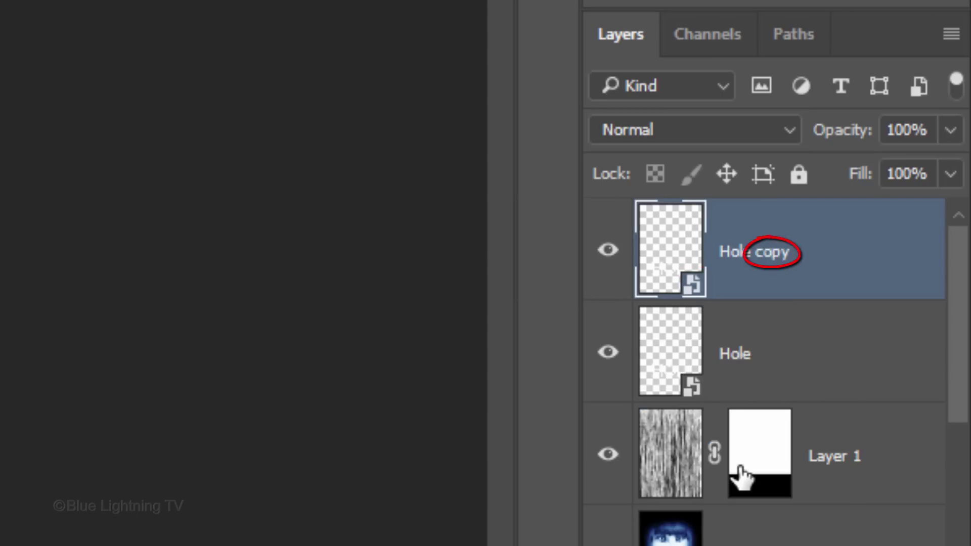
key(p)
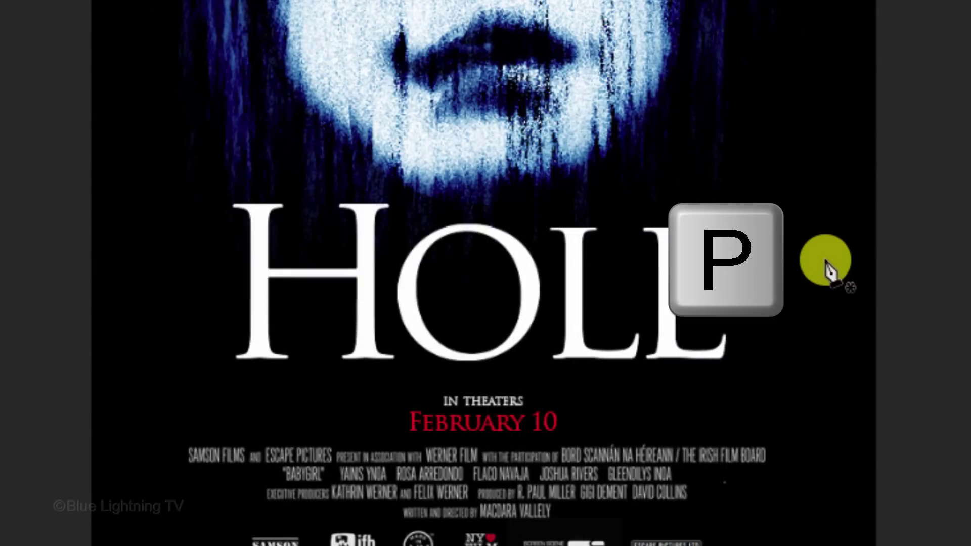
click(823, 259)
click(130, 334)
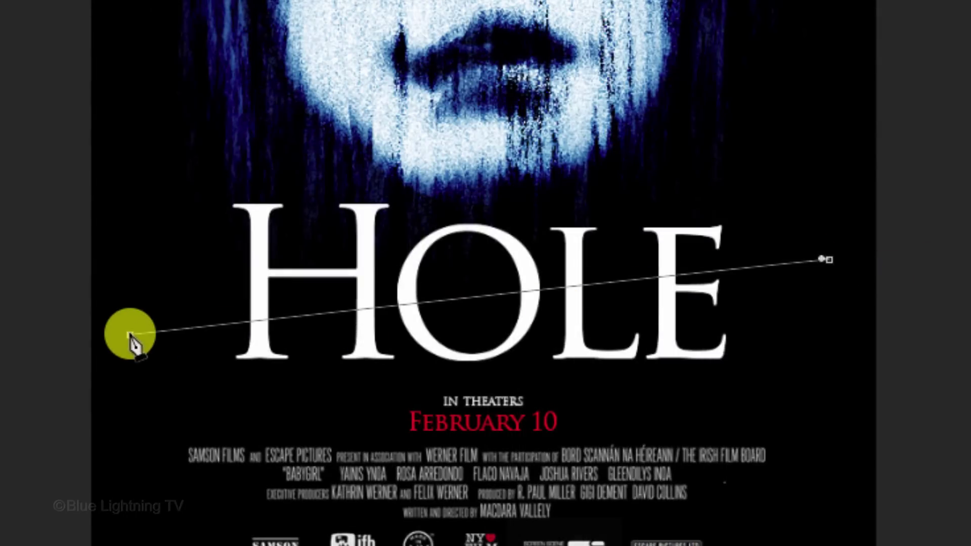
click(134, 144)
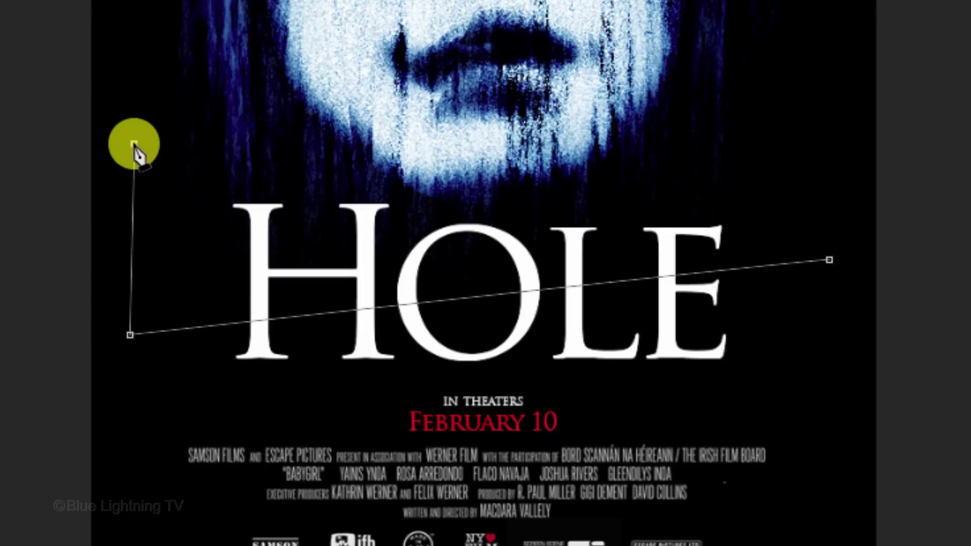
click(825, 108)
click(829, 260)
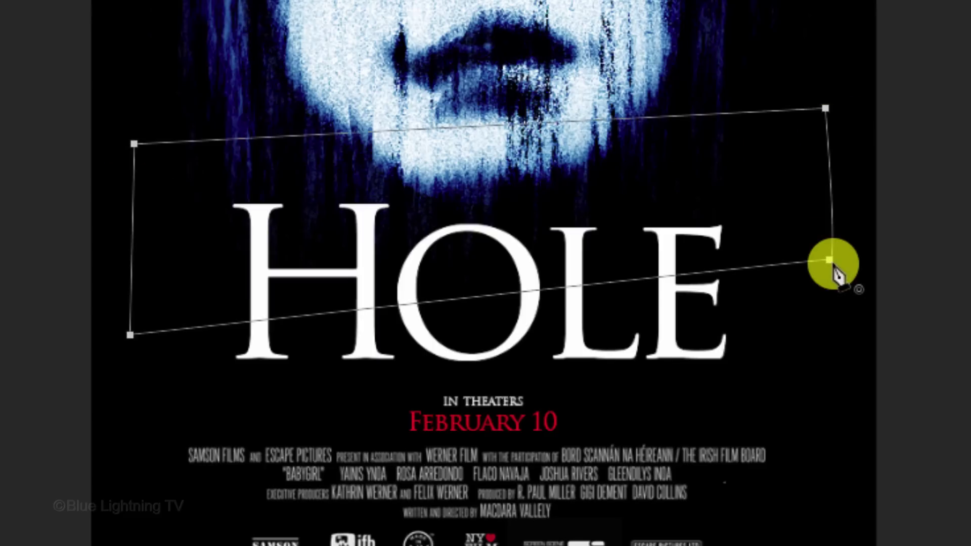
Turn the path into a new anti-aliased selection with a feather radius of 0 pixels
right_click(770, 273)
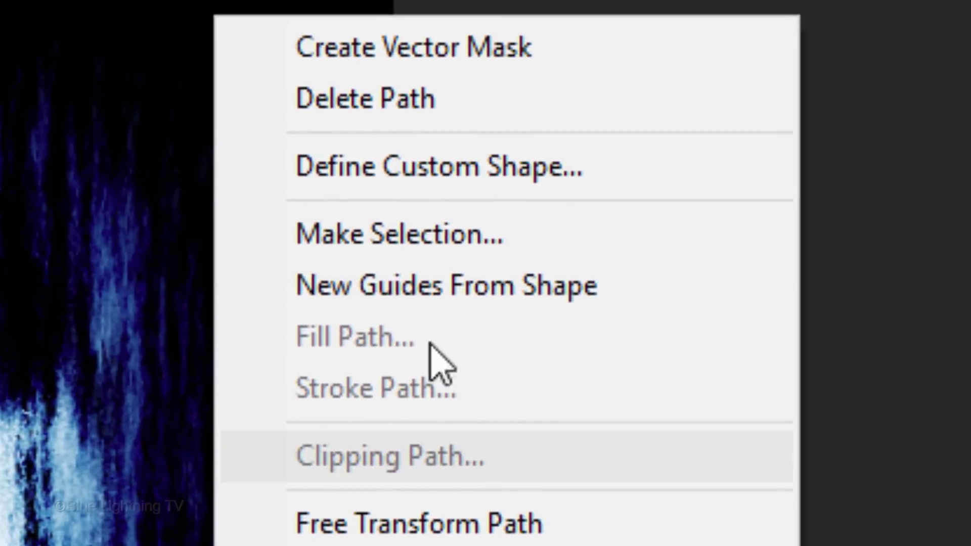
click(435, 246)
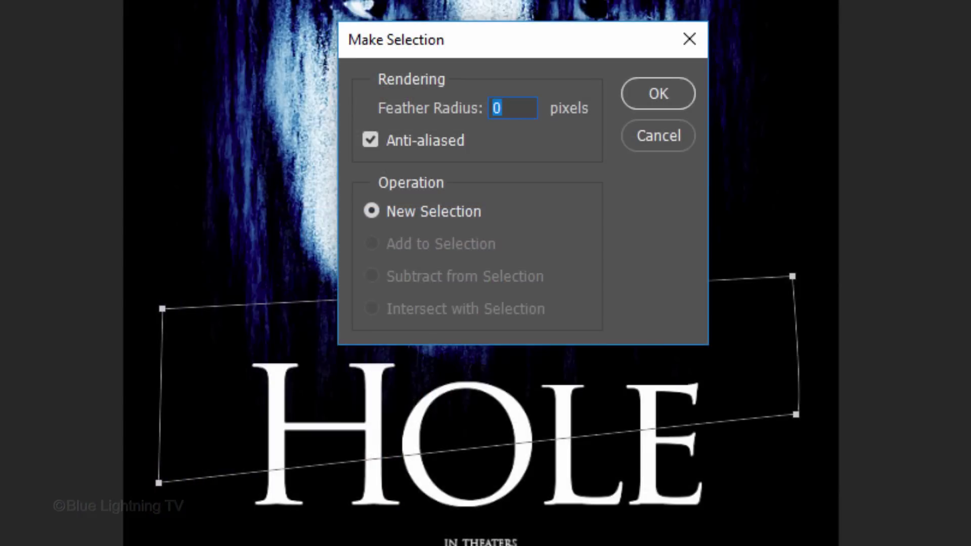
click(671, 100)
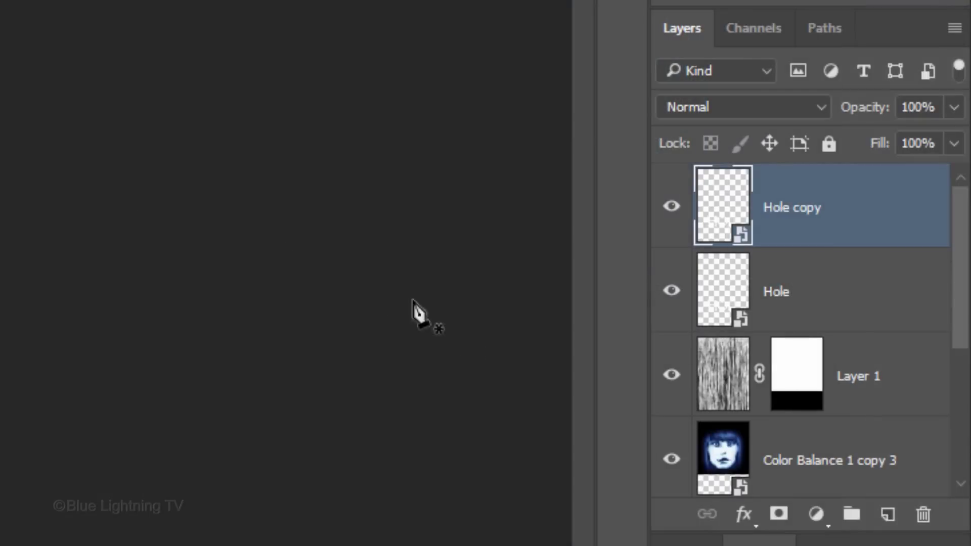
Add the selection as a layer mask on Hole copy and copy that mask onto the Hole layer
click(780, 515)
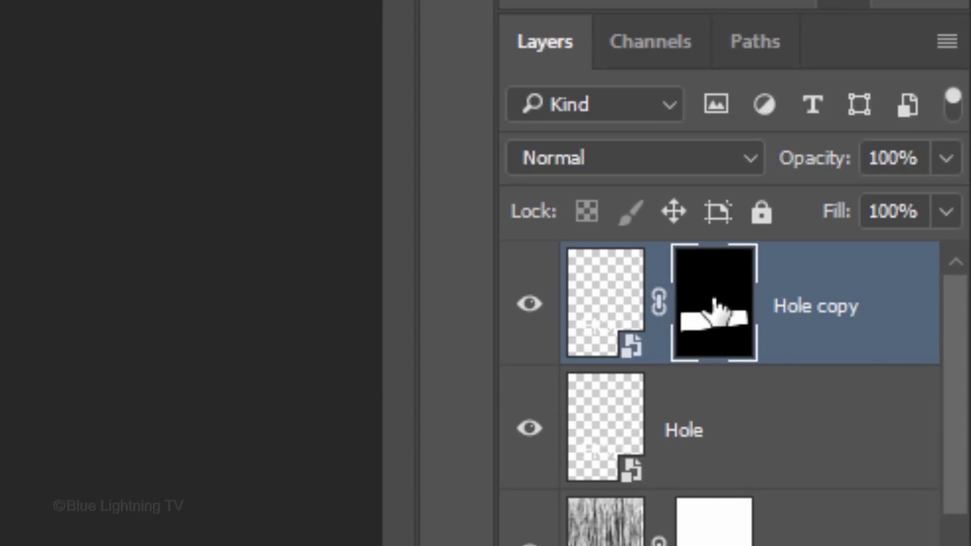
key(alt)
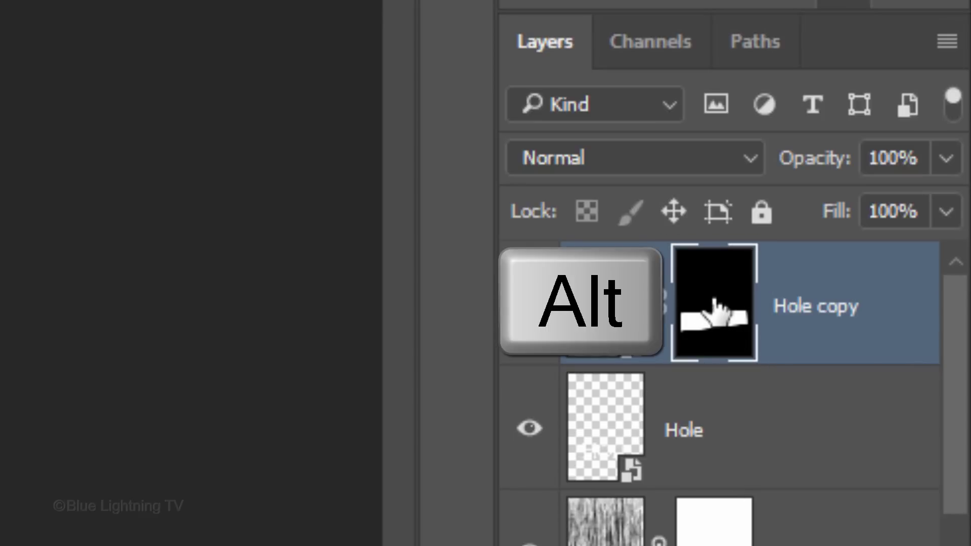
drag(715, 307, 716, 436)
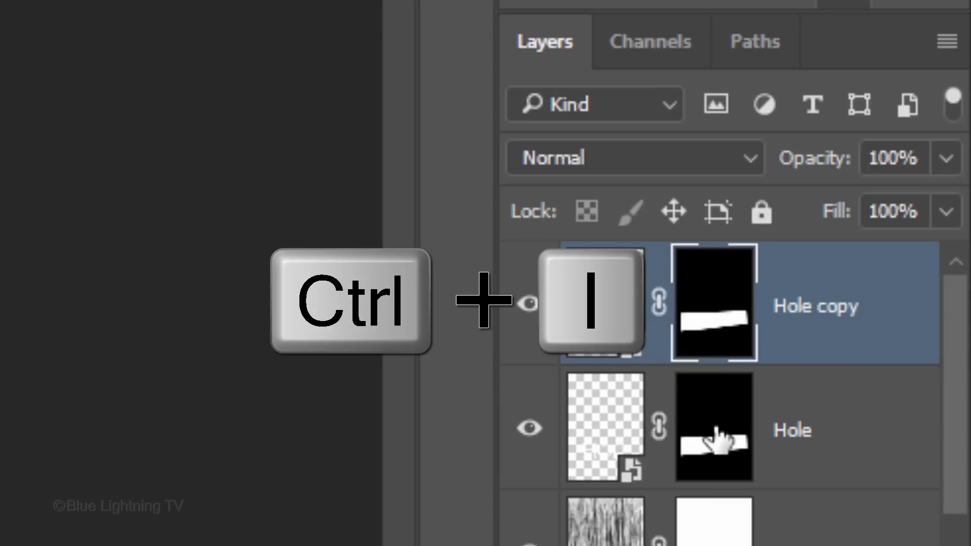
Invert the Hole copy layer's mask and move the lower part of the title slightly down and to the left
key(ctrl+i)
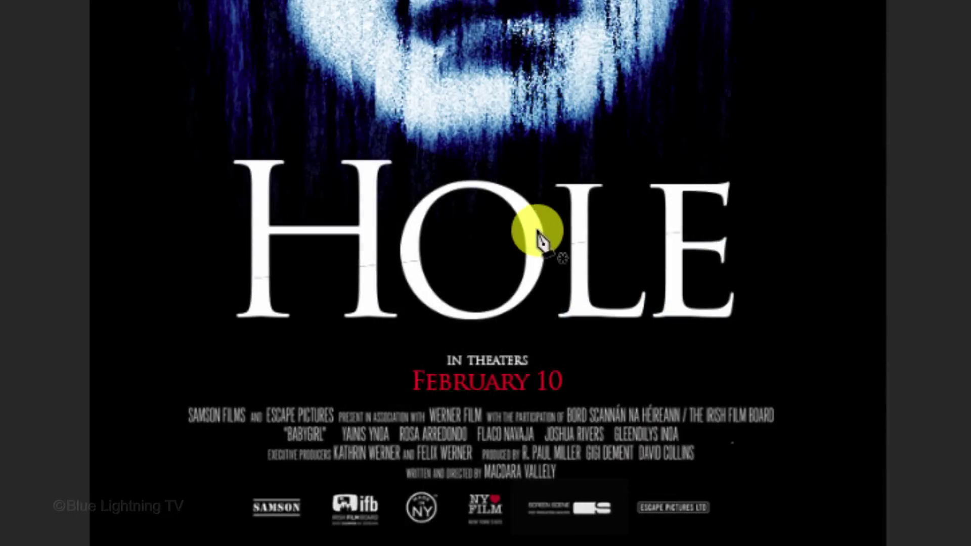
key(v)
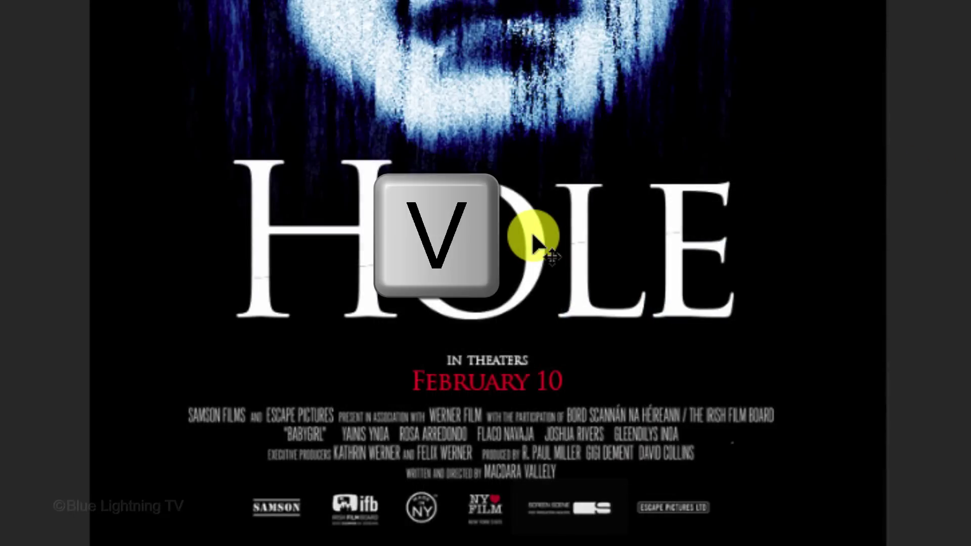
drag(532, 234, 528, 250)
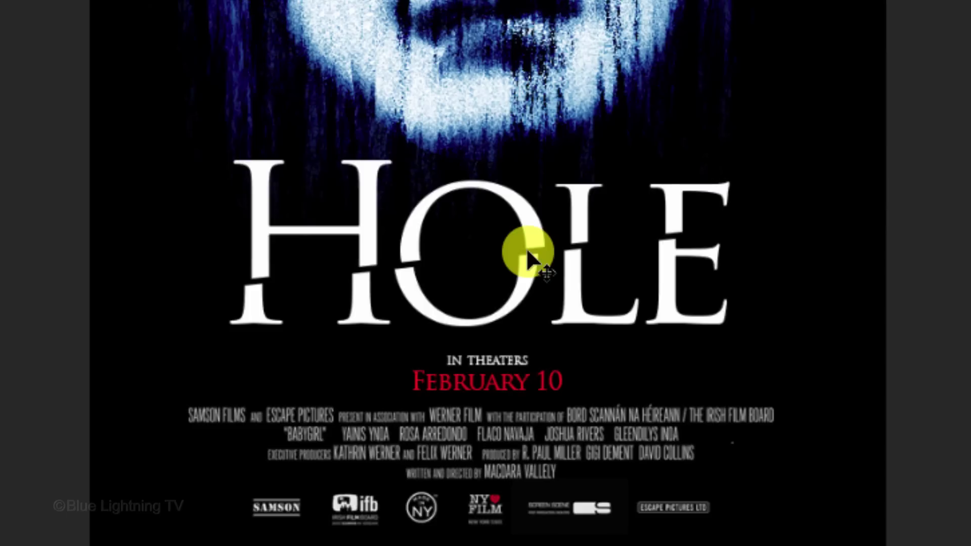
Add the text "tHe" in Trajan Pro and scale it down to fit inside the letter O of the title
key(t)
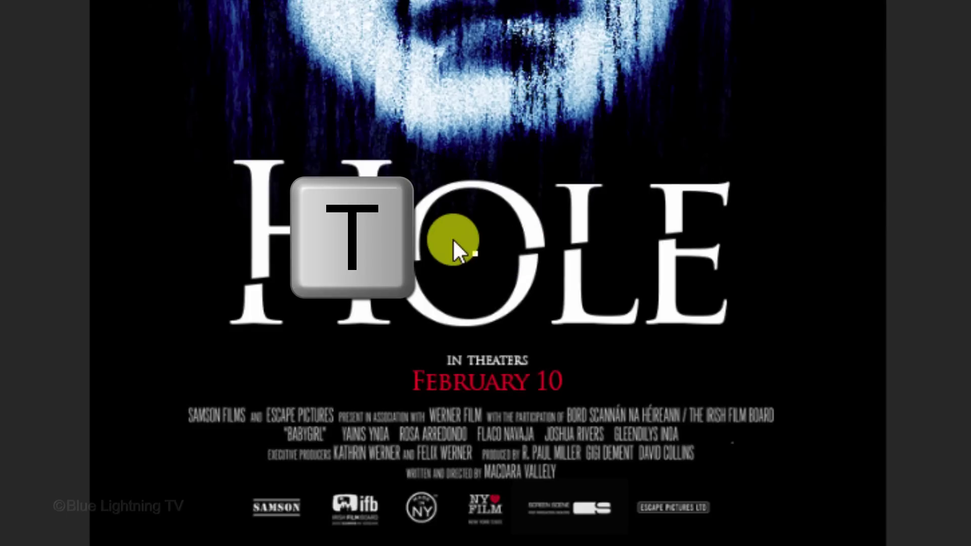
click(453, 238)
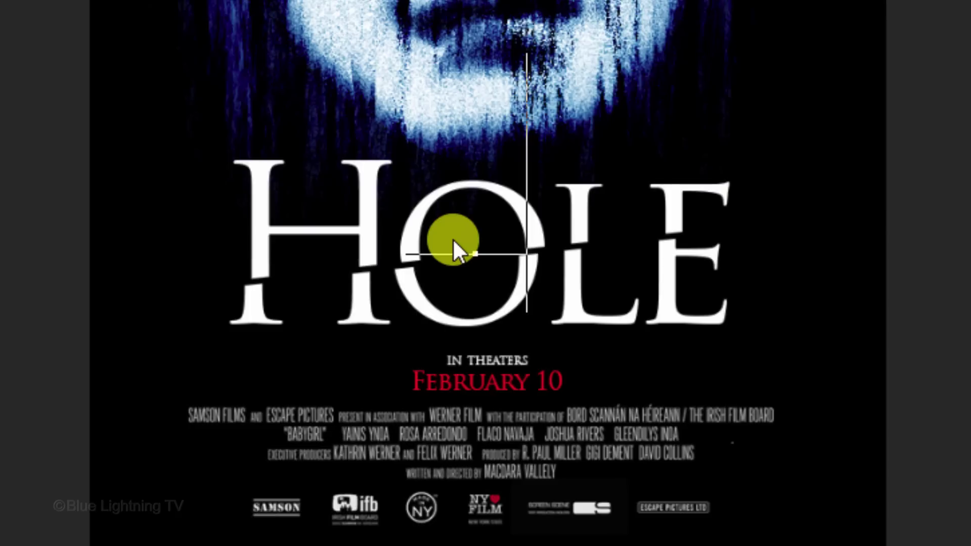
text(THE)
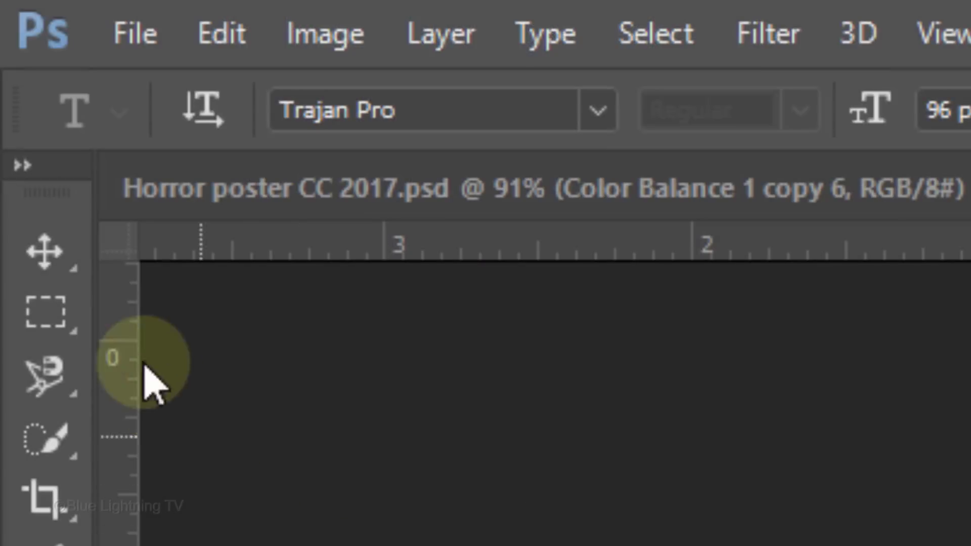
click(59, 234)
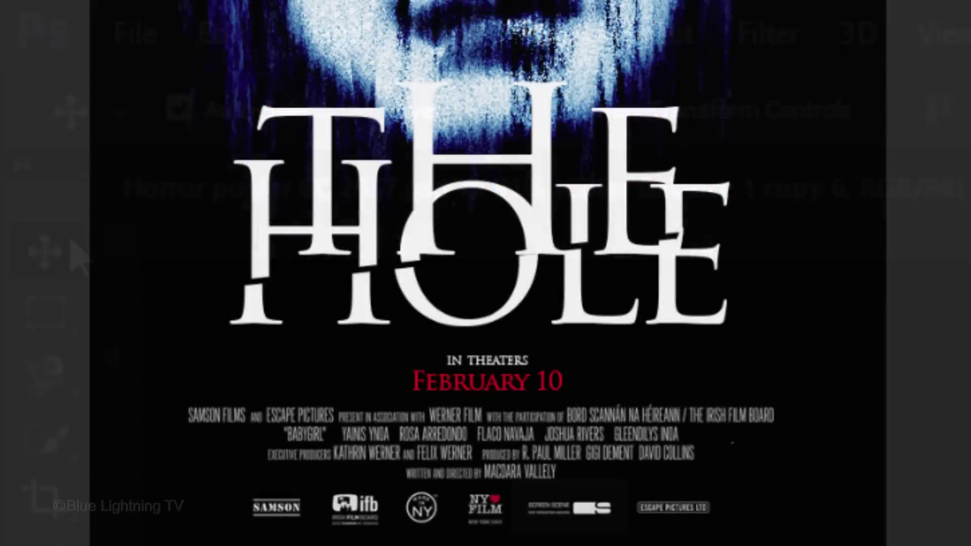
key(ctrl+t)
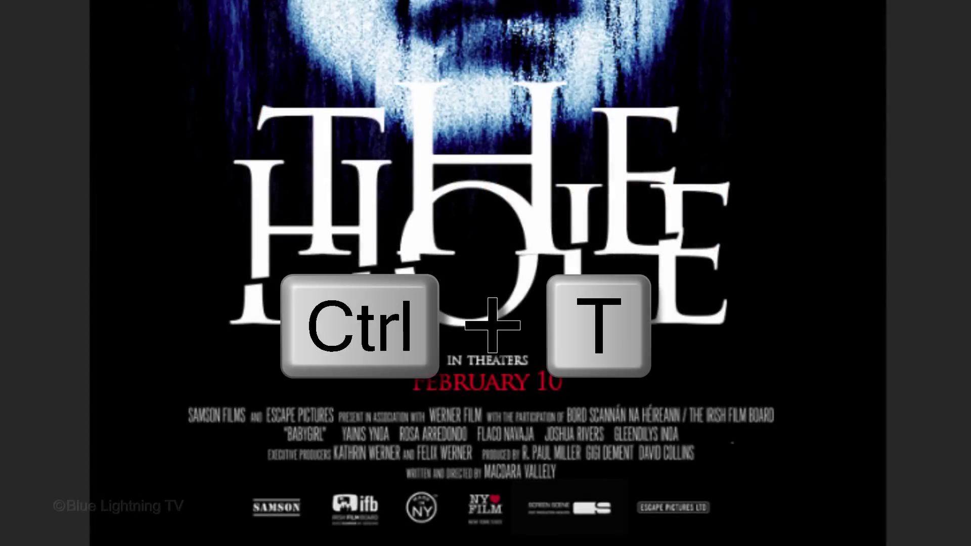
drag(651, 67, 484, 251)
key(Return)
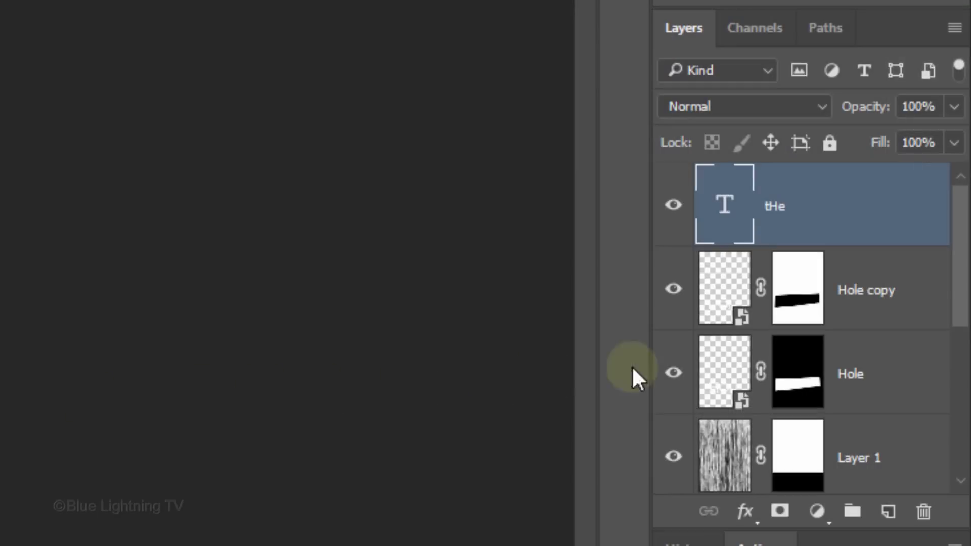
Combine the tHe, Hole copy and Hole layers into one Smart Object
shift+click(906, 382)
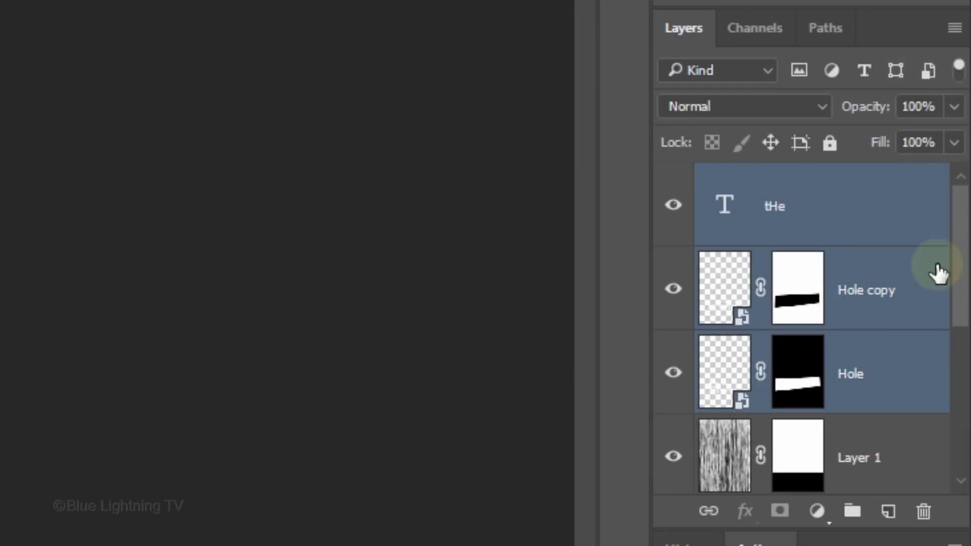
click(955, 28)
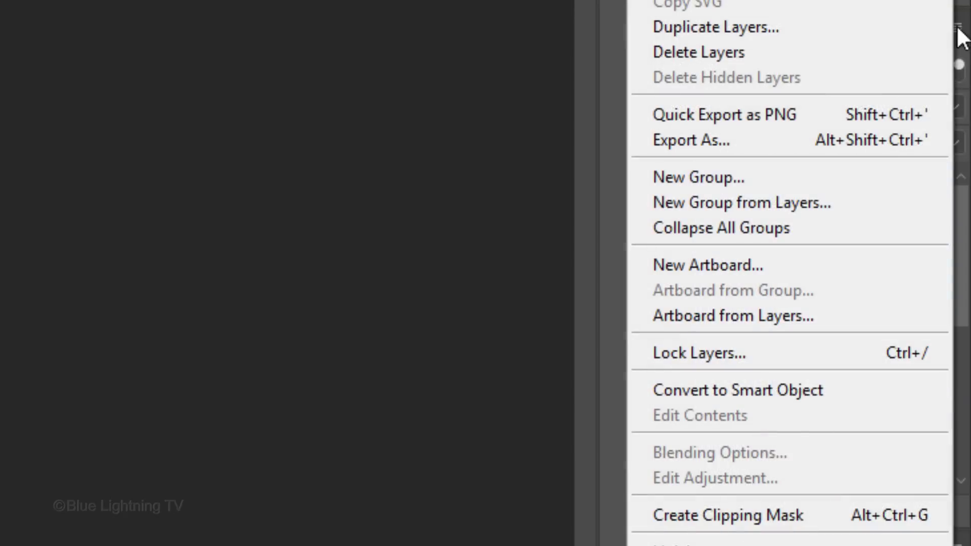
click(848, 391)
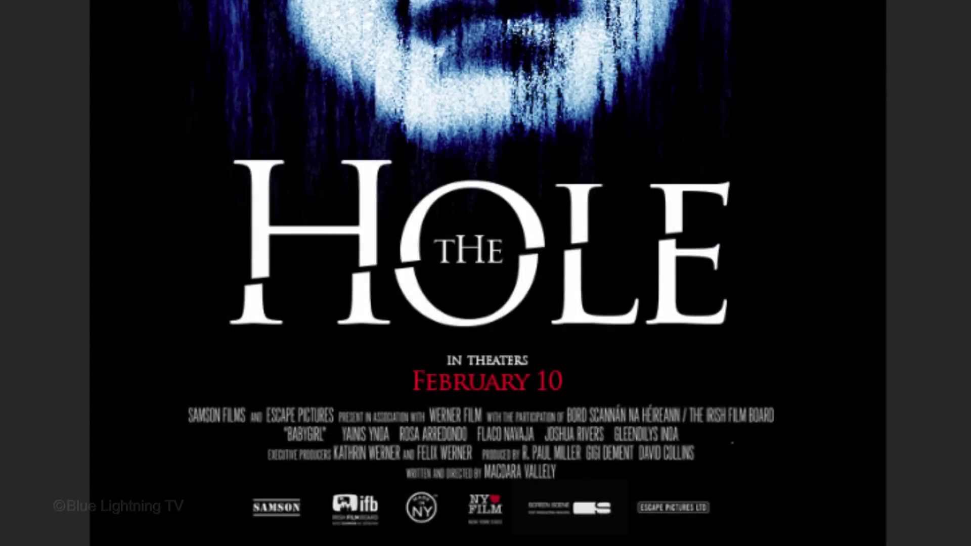
Reduce the height of the title Smart Object slightly by lowering its upper edge
key(ctrl+t)
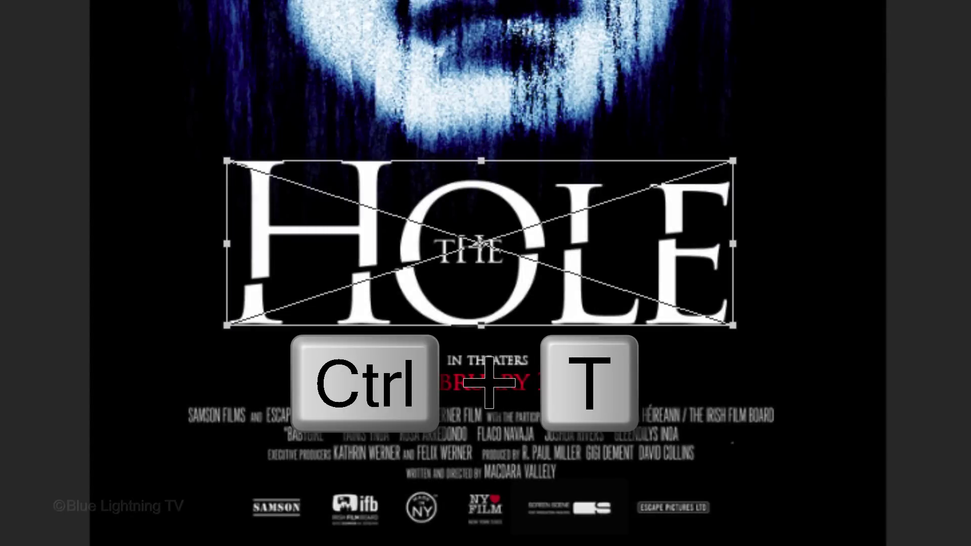
drag(480, 160, 485, 181)
key(Return)
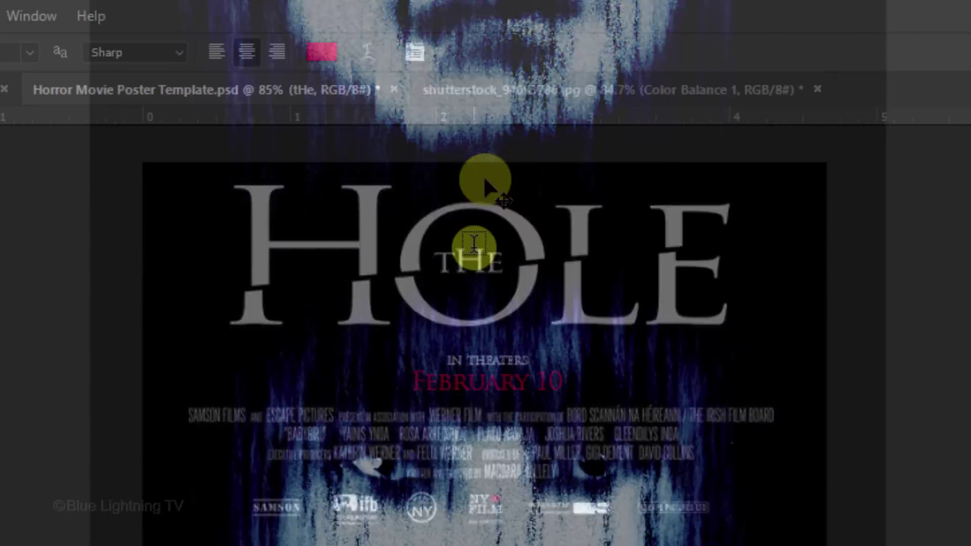
Add the red 18 pt Trajan Pro tagline "DeeP, dArK and DEadLY" above the face and center it near the poster's upper edge
key(t)
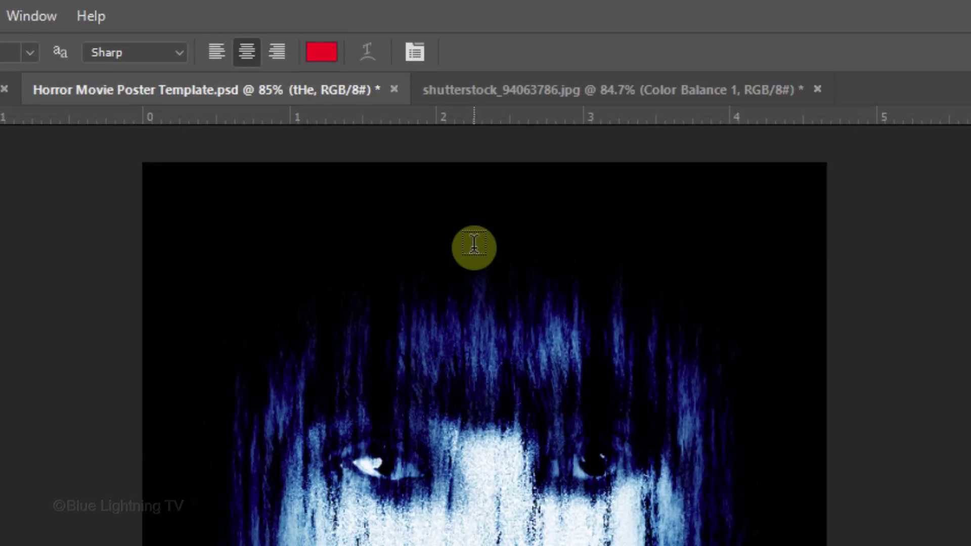
click(465, 253)
text(Deep, dark and D)
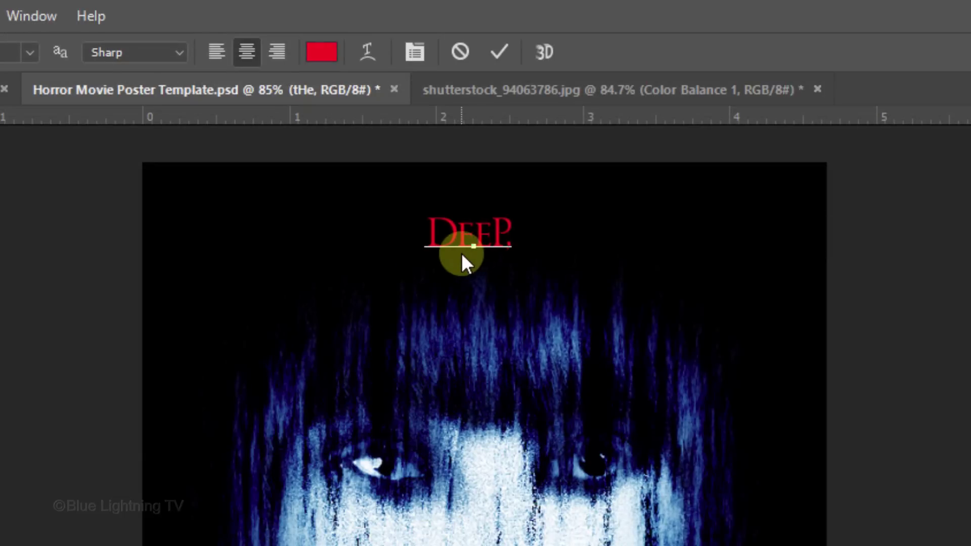
text(eadly)
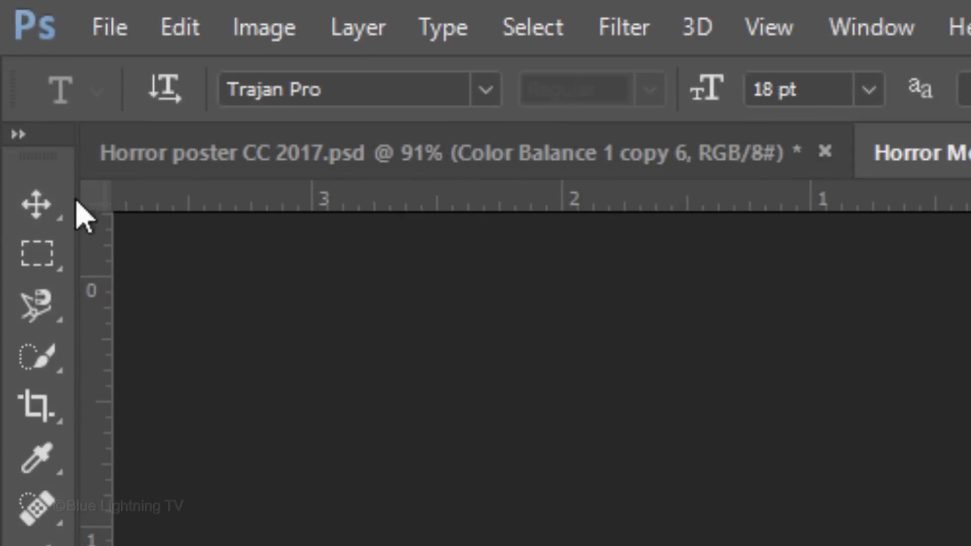
click(35, 203)
click(467, 230)
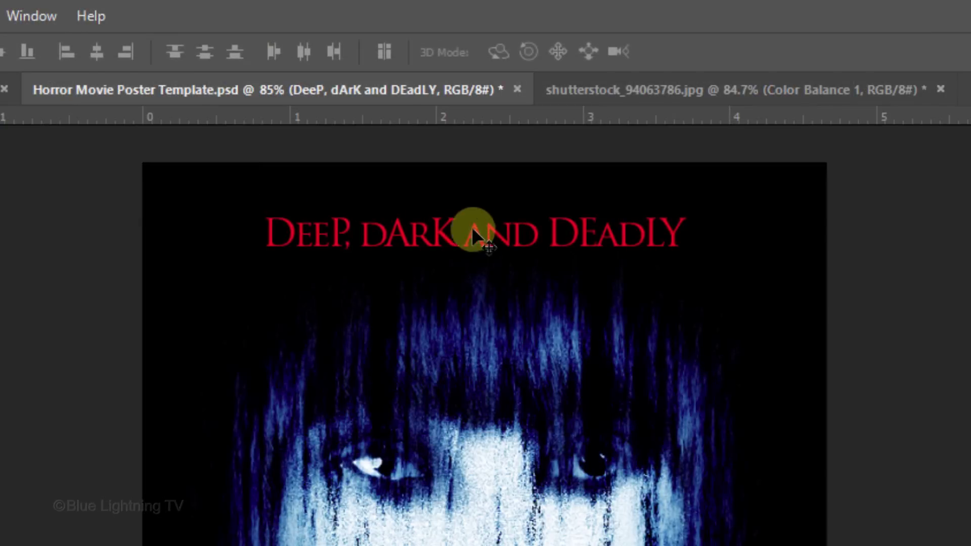
drag(538, 232, 541, 206)
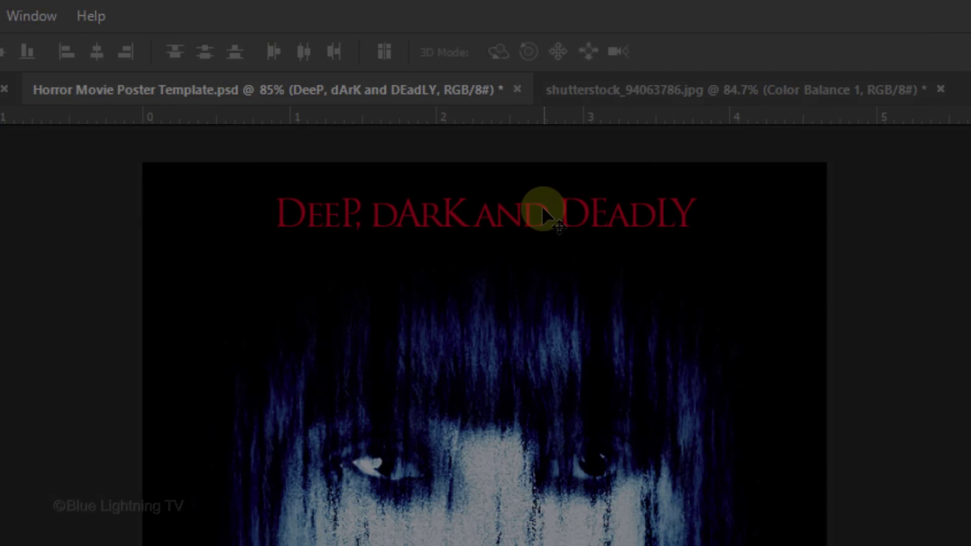